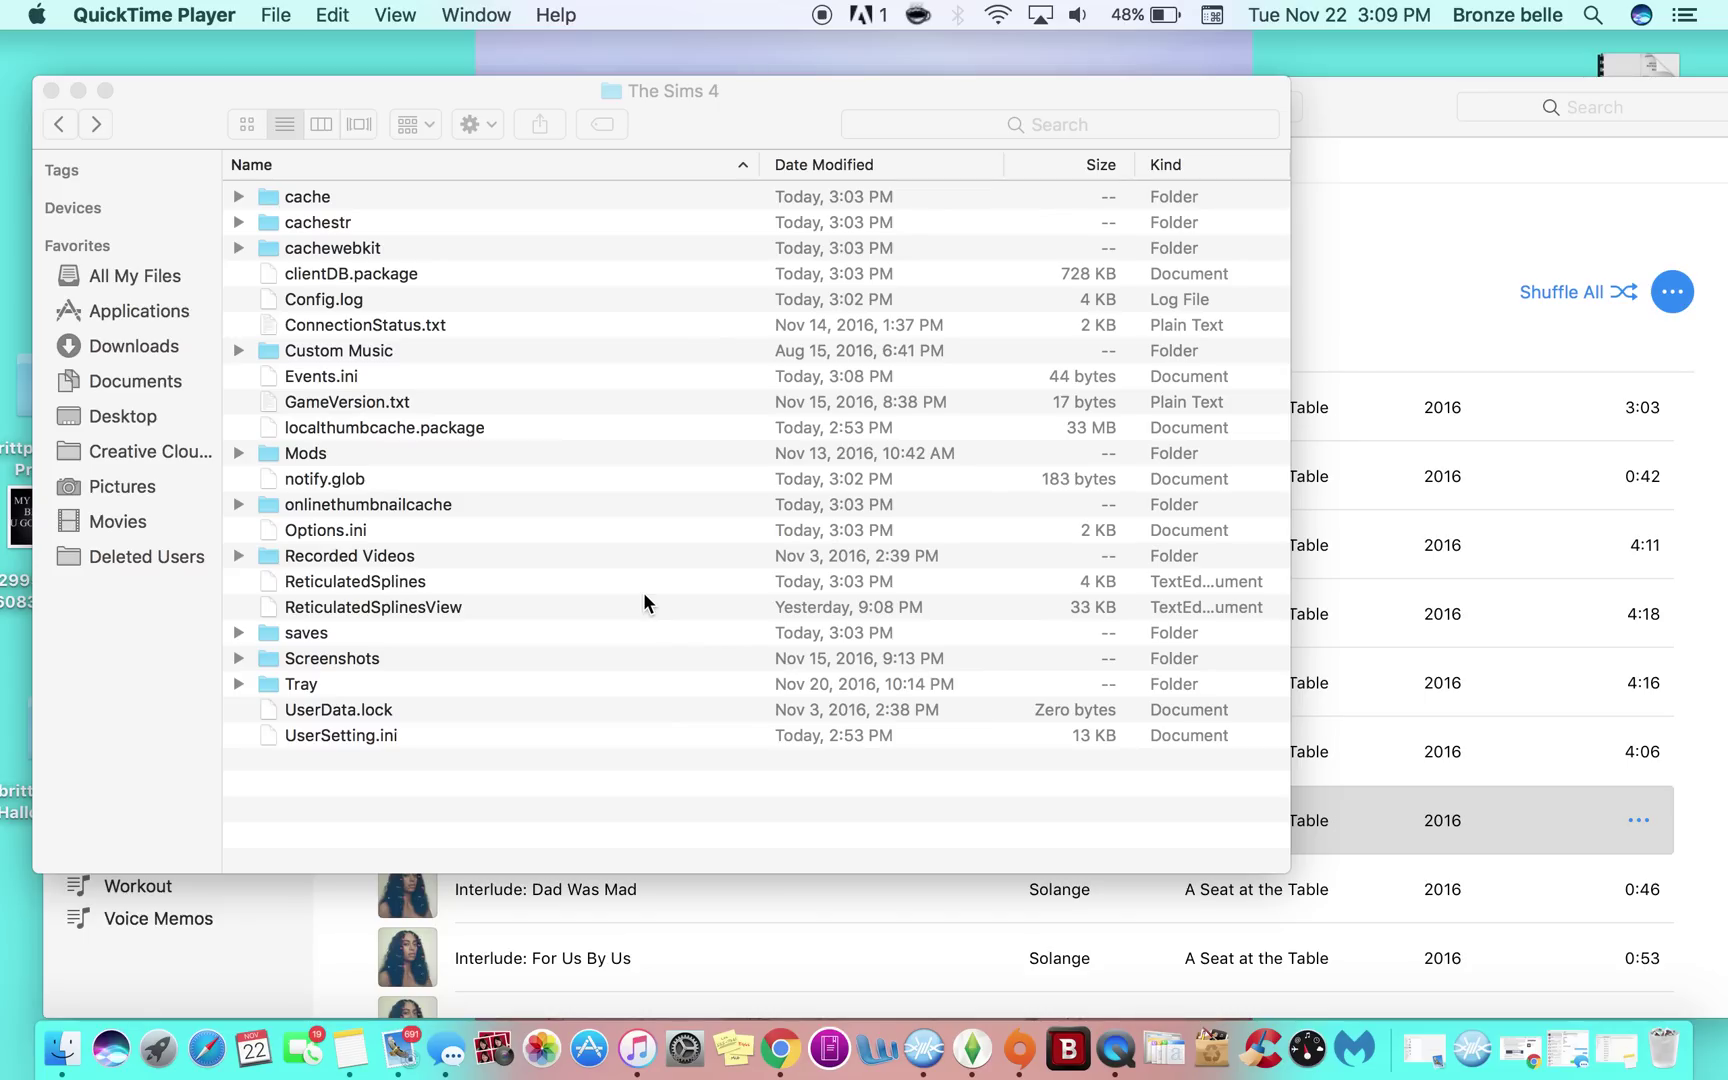
# Switch to the game and scroll its Mods list to find TURBODRIVER_WickedWhims_Scripts under Script Mods
pyautogui.click(971, 1052)
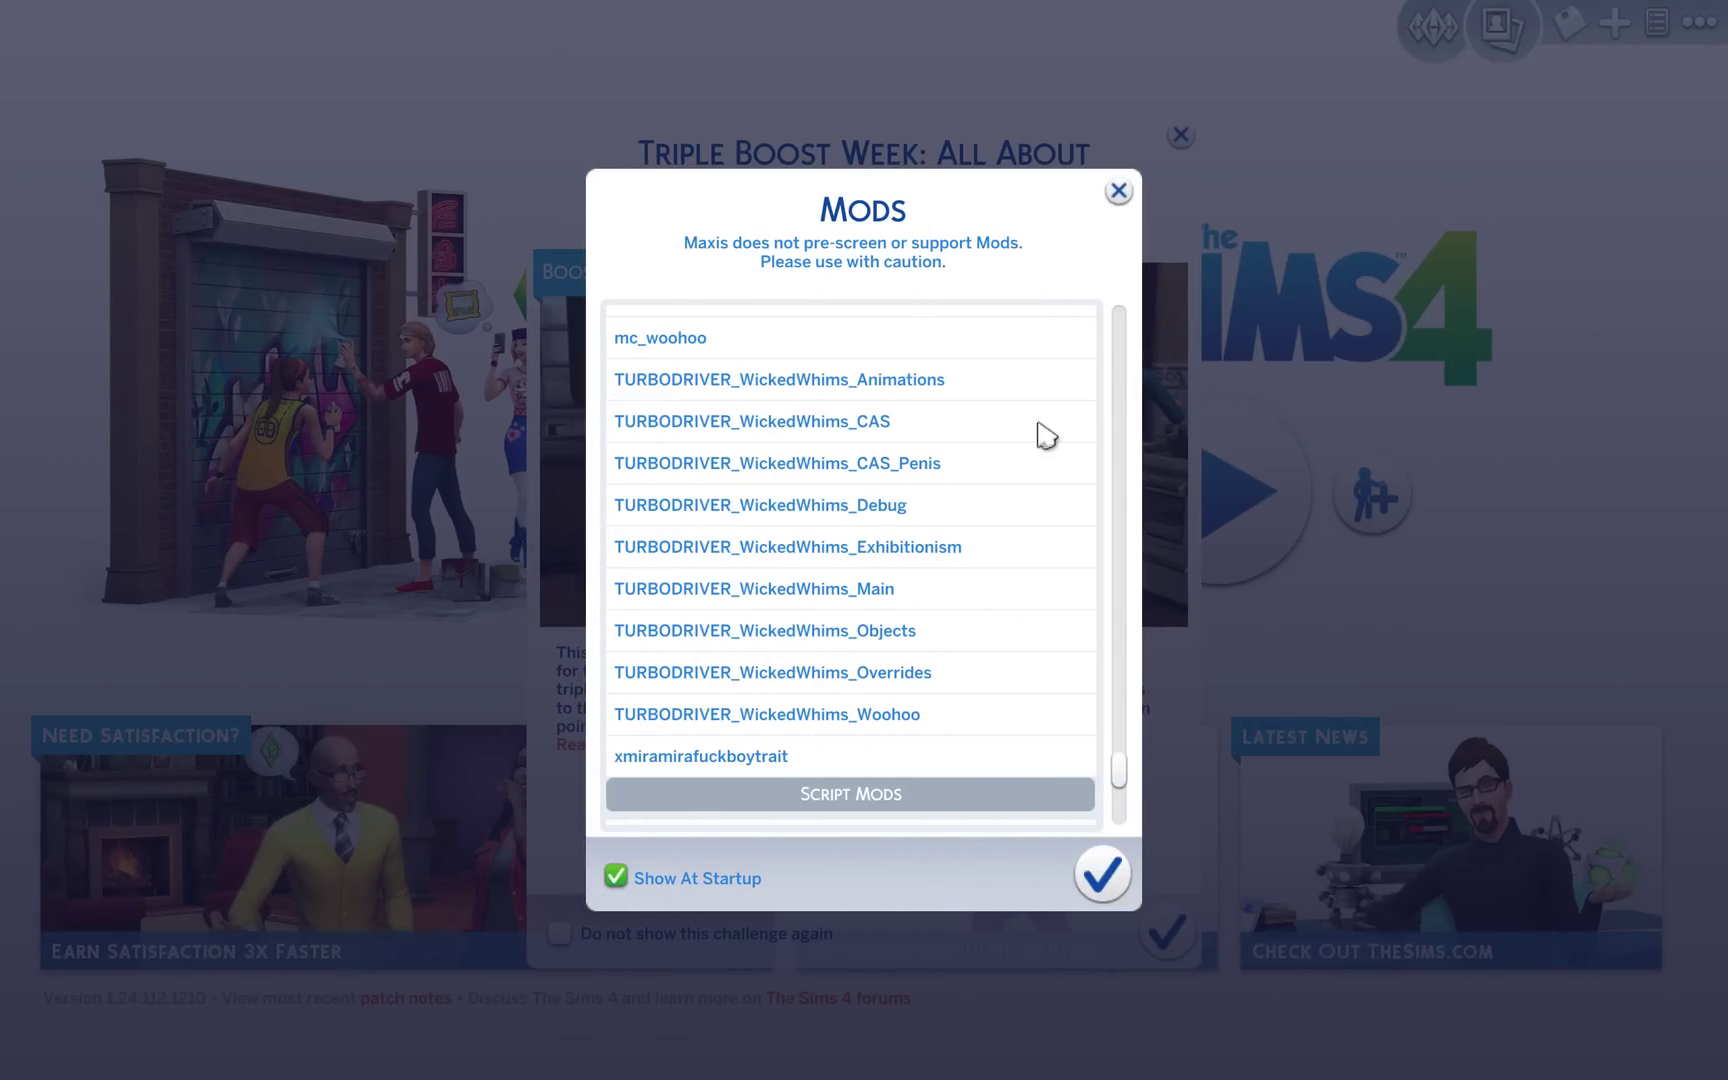
pyautogui.click(1123, 772)
pyautogui.moveTo(1126, 766); pyautogui.dragTo(1126, 776)
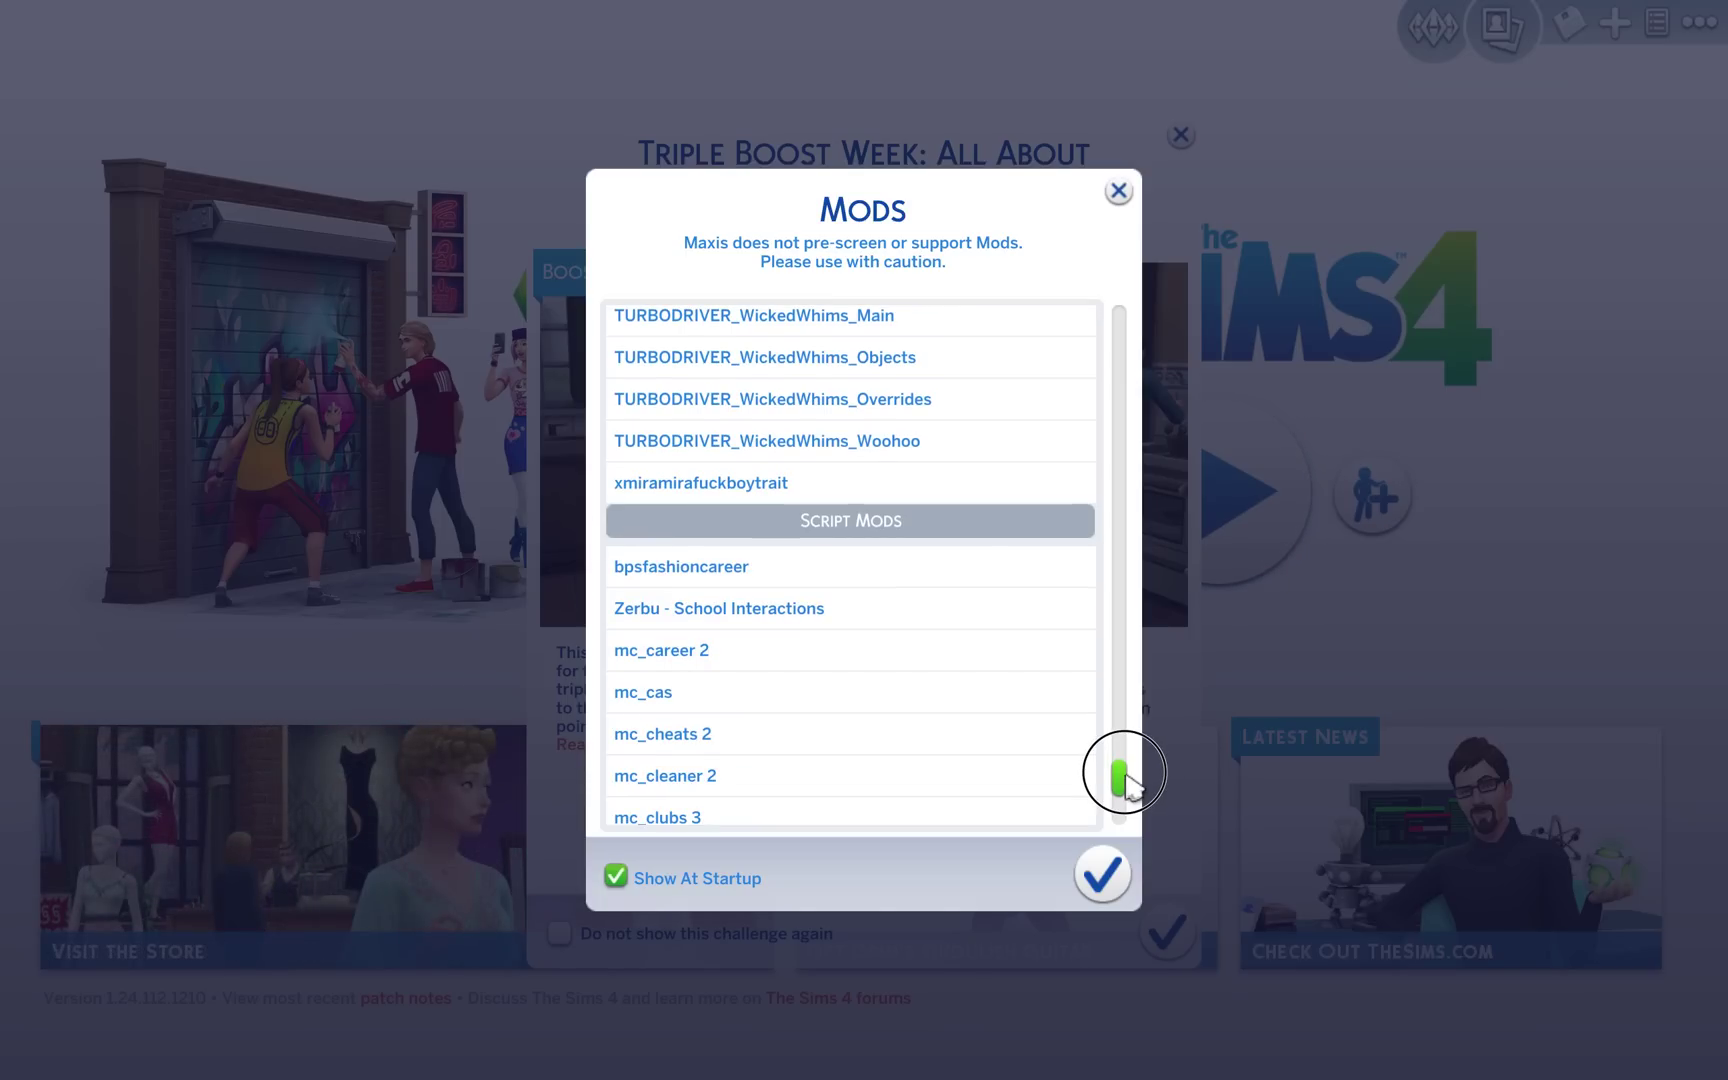
pyautogui.scroll(-1, 1126, 776)
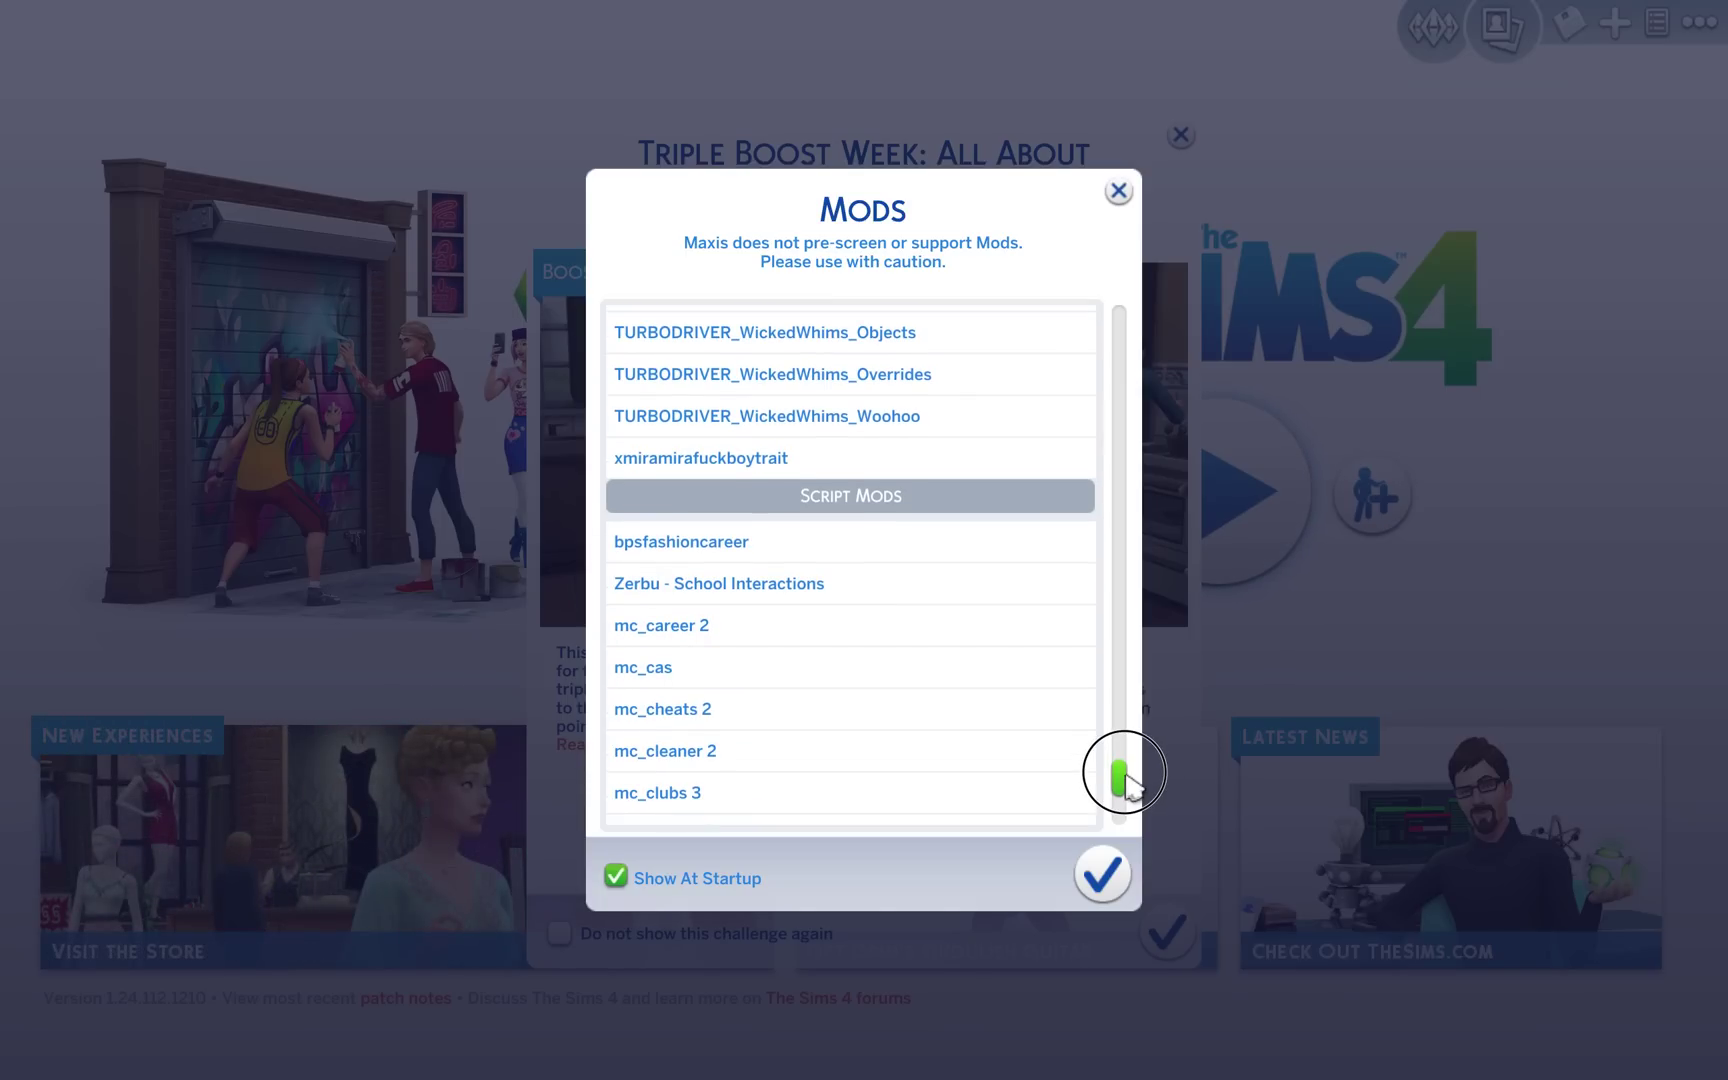
pyautogui.scroll(-3, 1126, 776)
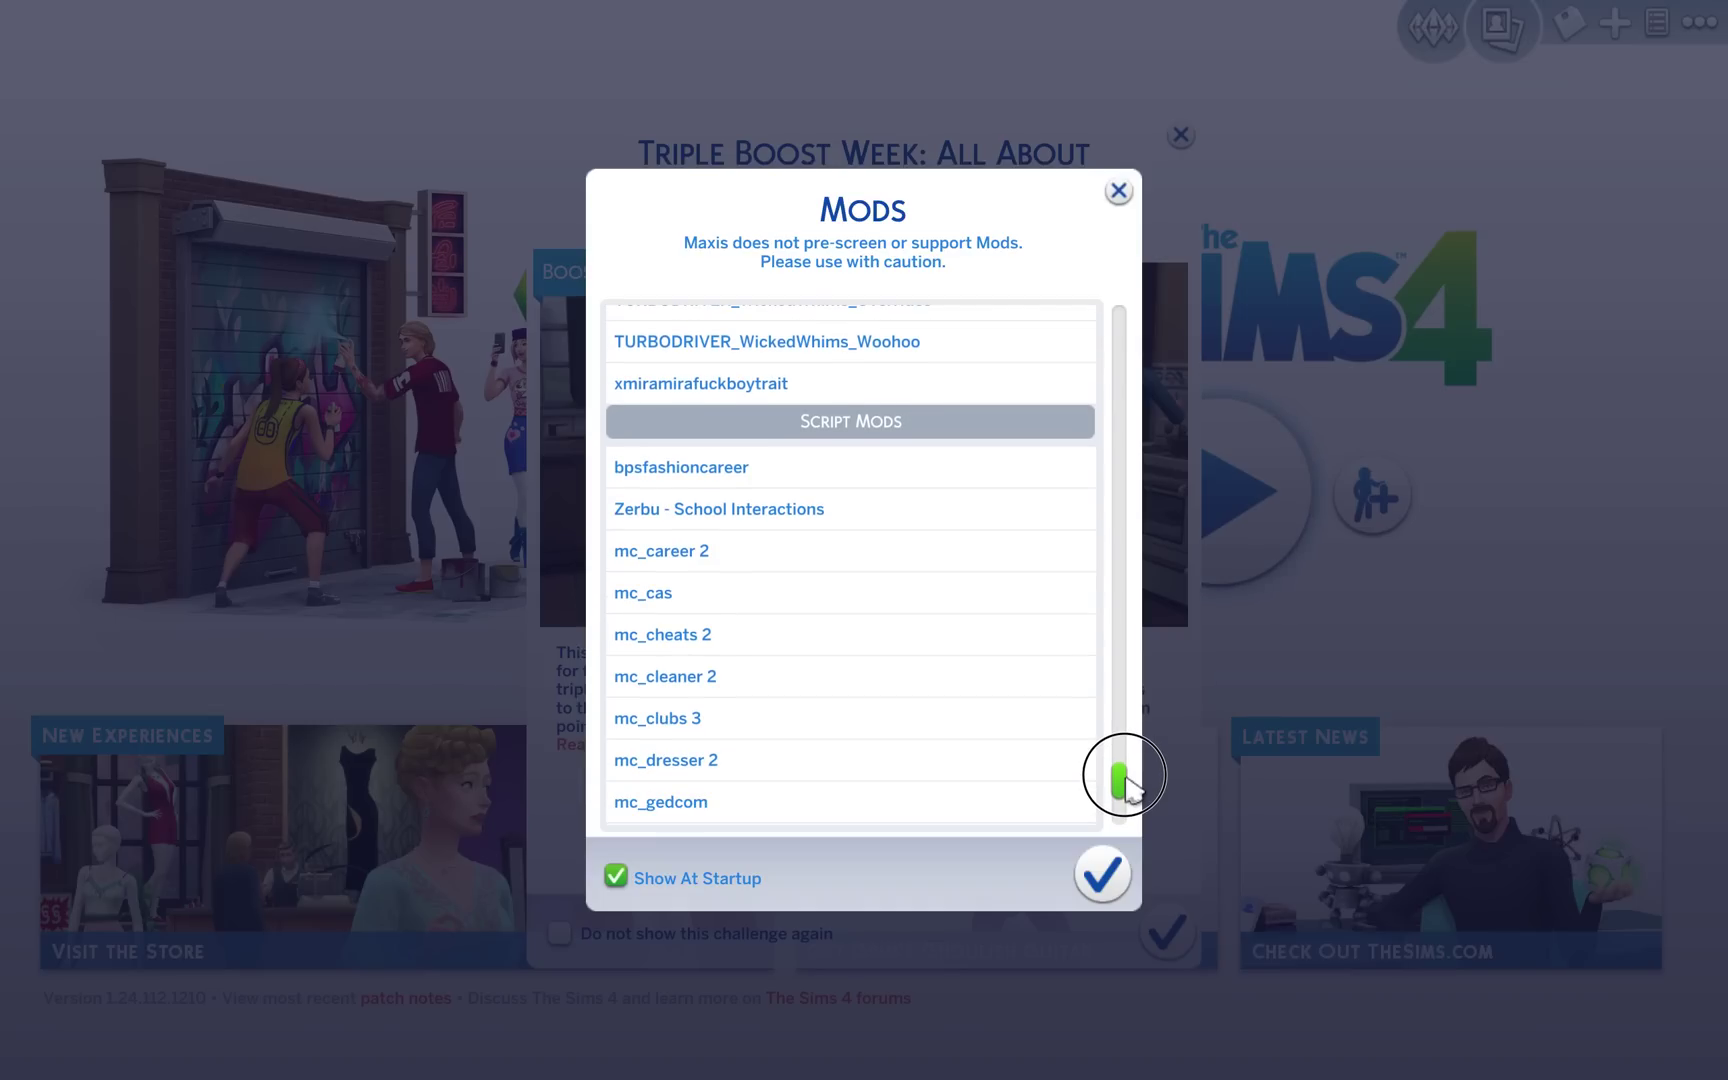
pyautogui.moveTo(1126, 786); pyautogui.dragTo(1124, 808)
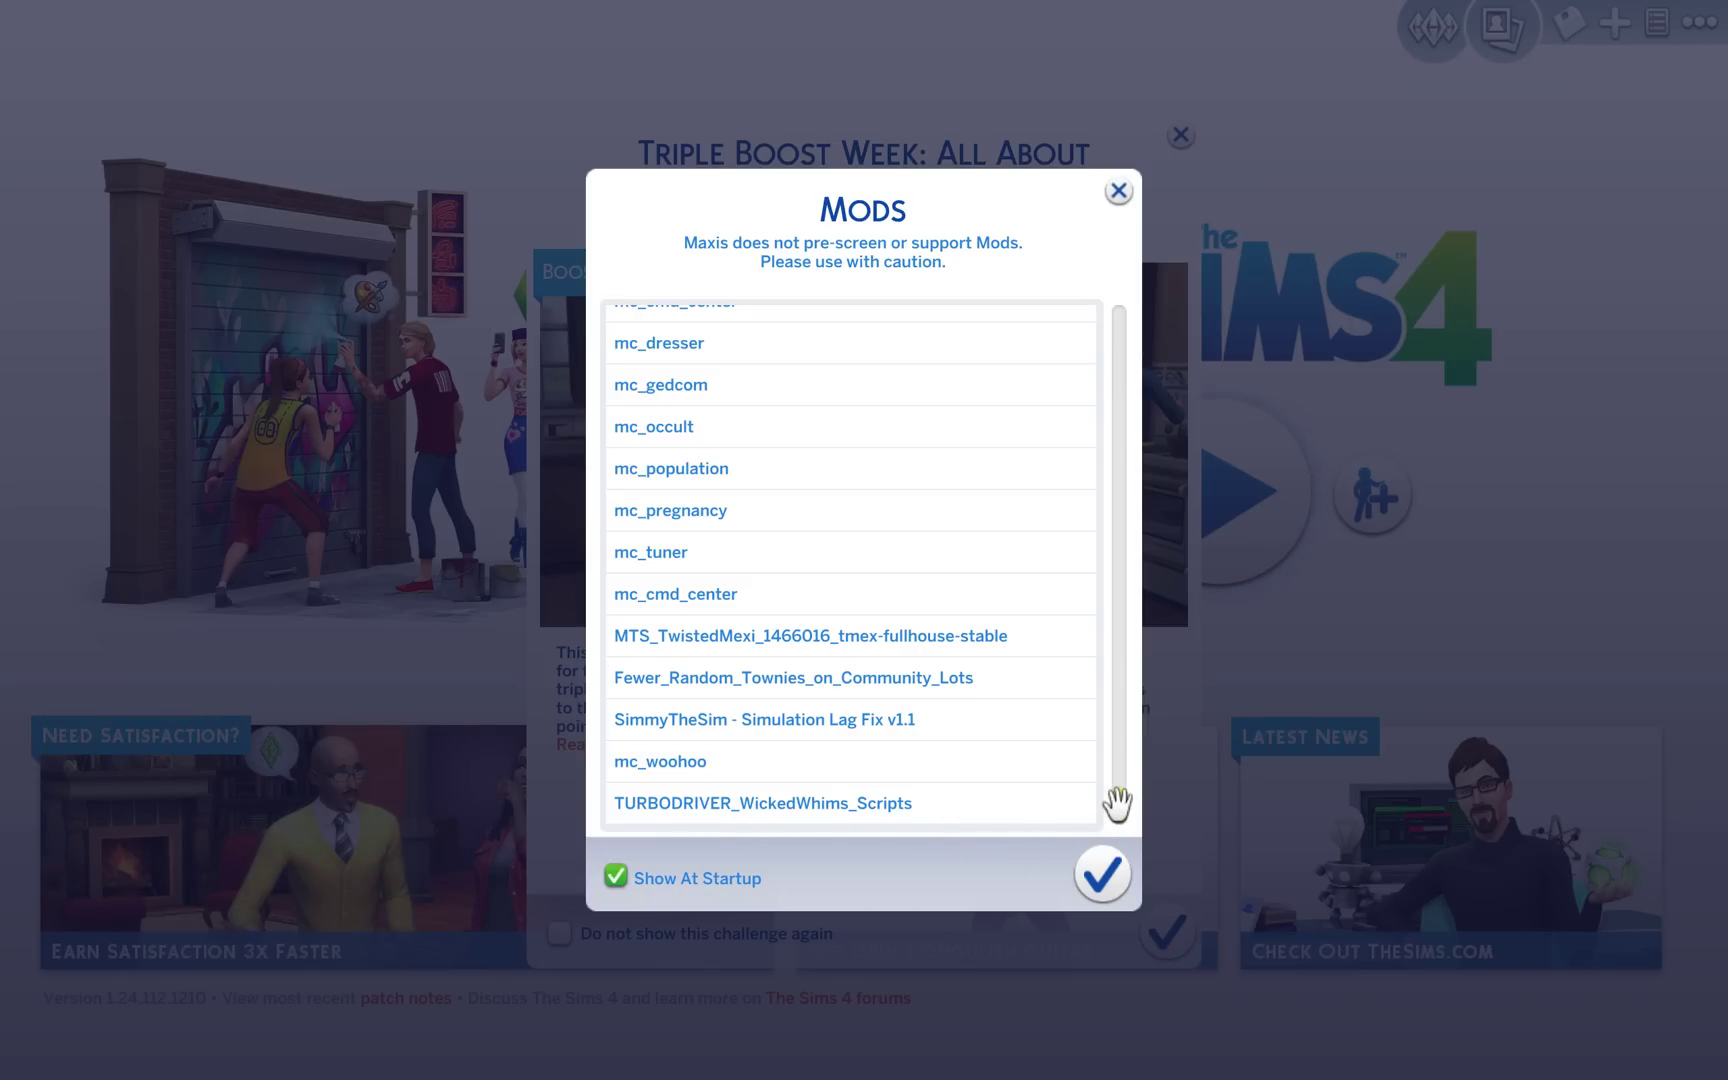
pyautogui.scroll(3, 1117, 800)
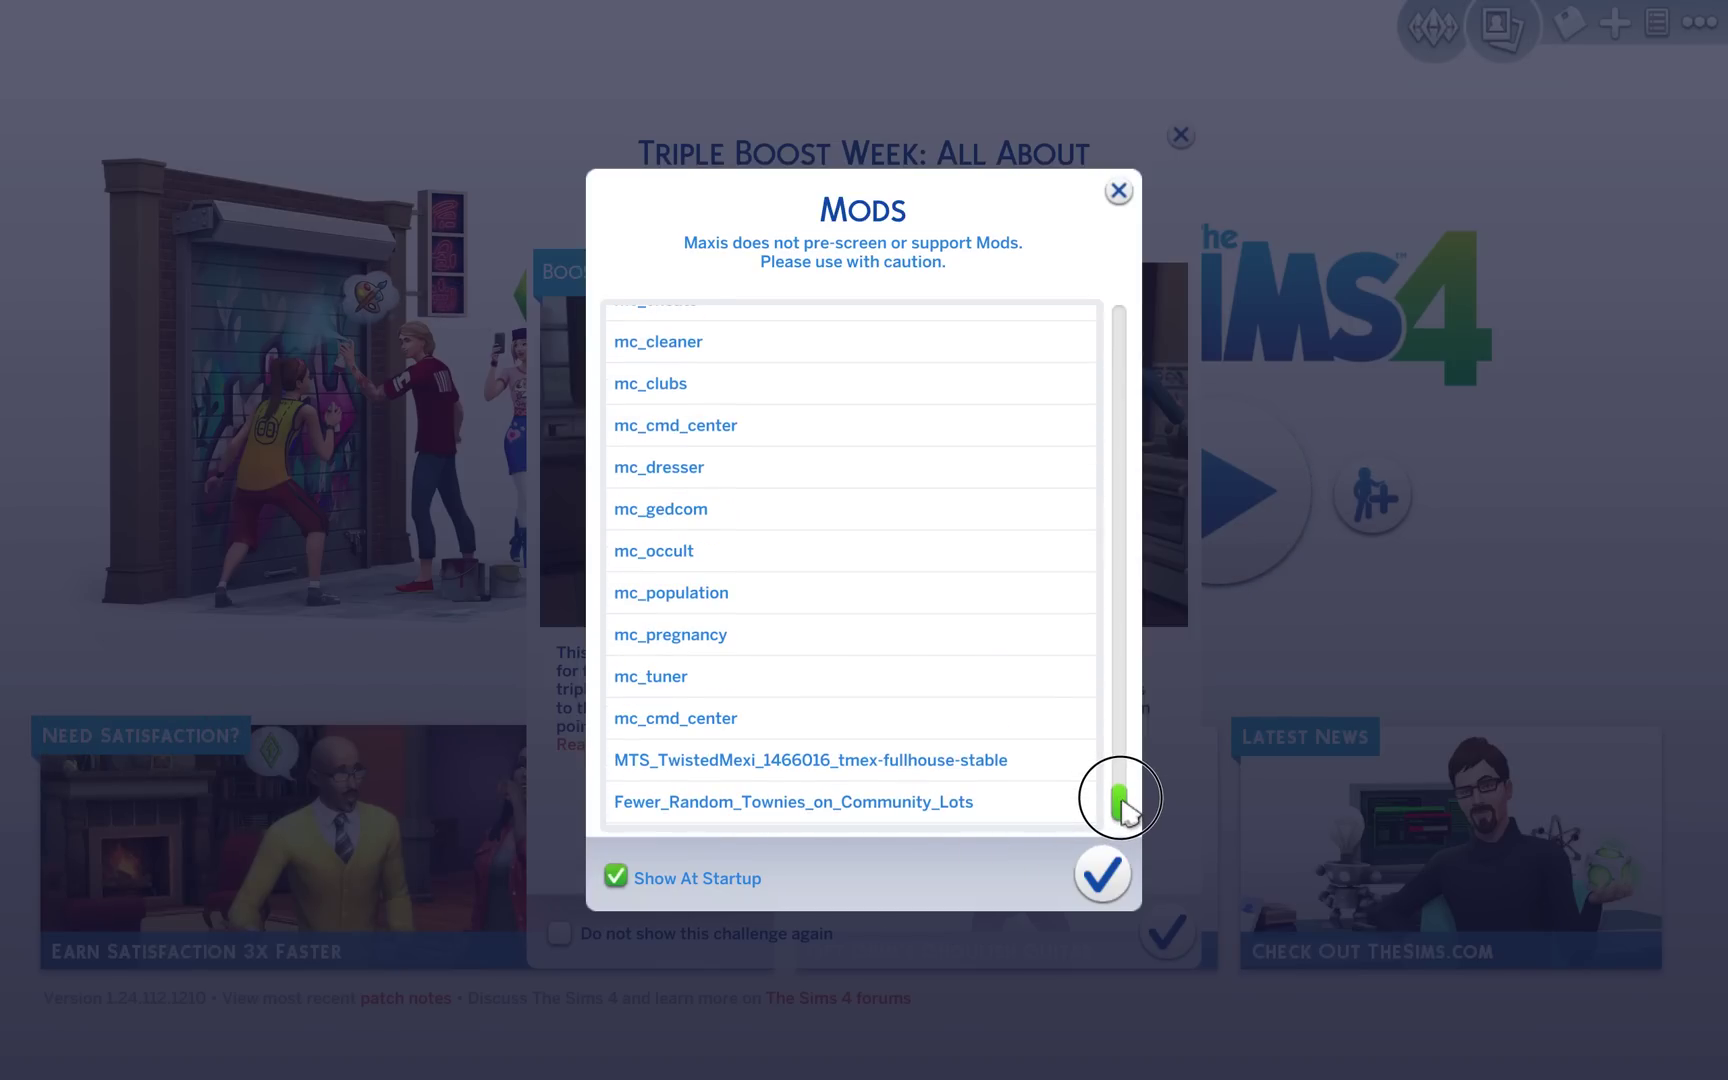
pyautogui.moveTo(1122, 812); pyautogui.dragTo(1133, 781)
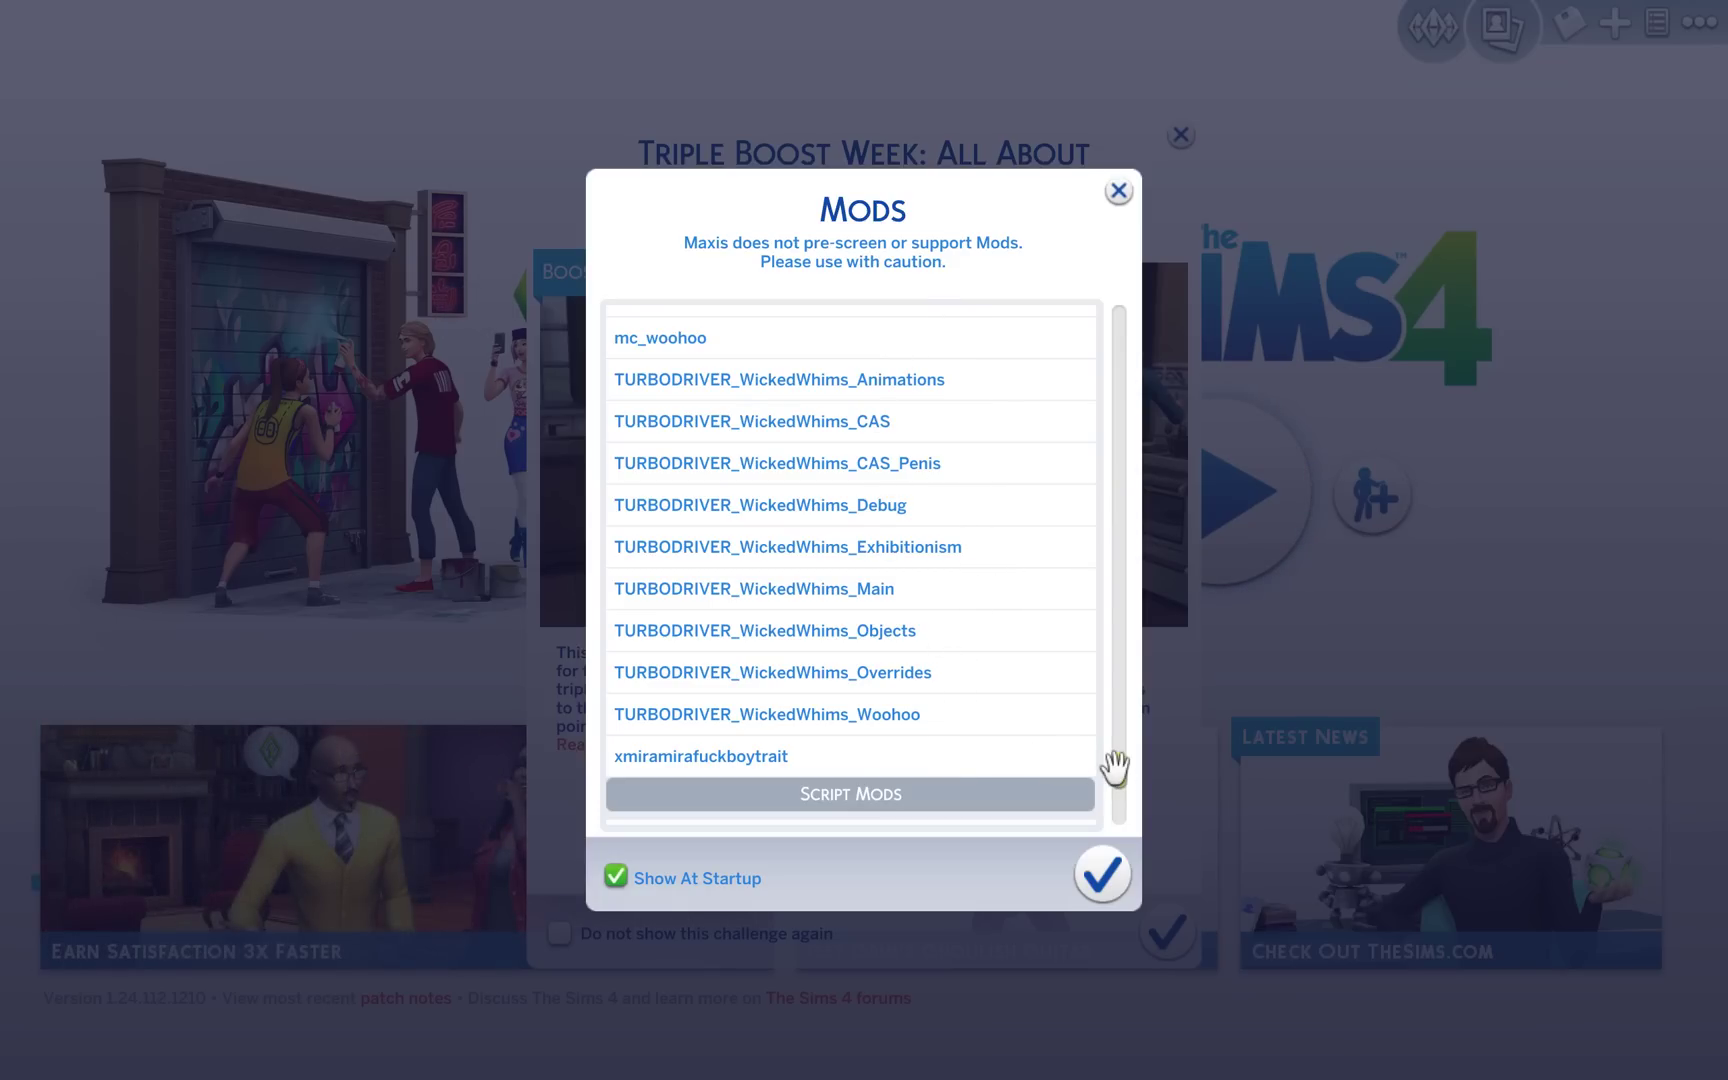
pyautogui.moveTo(1113, 768); pyautogui.dragTo(1107, 280)
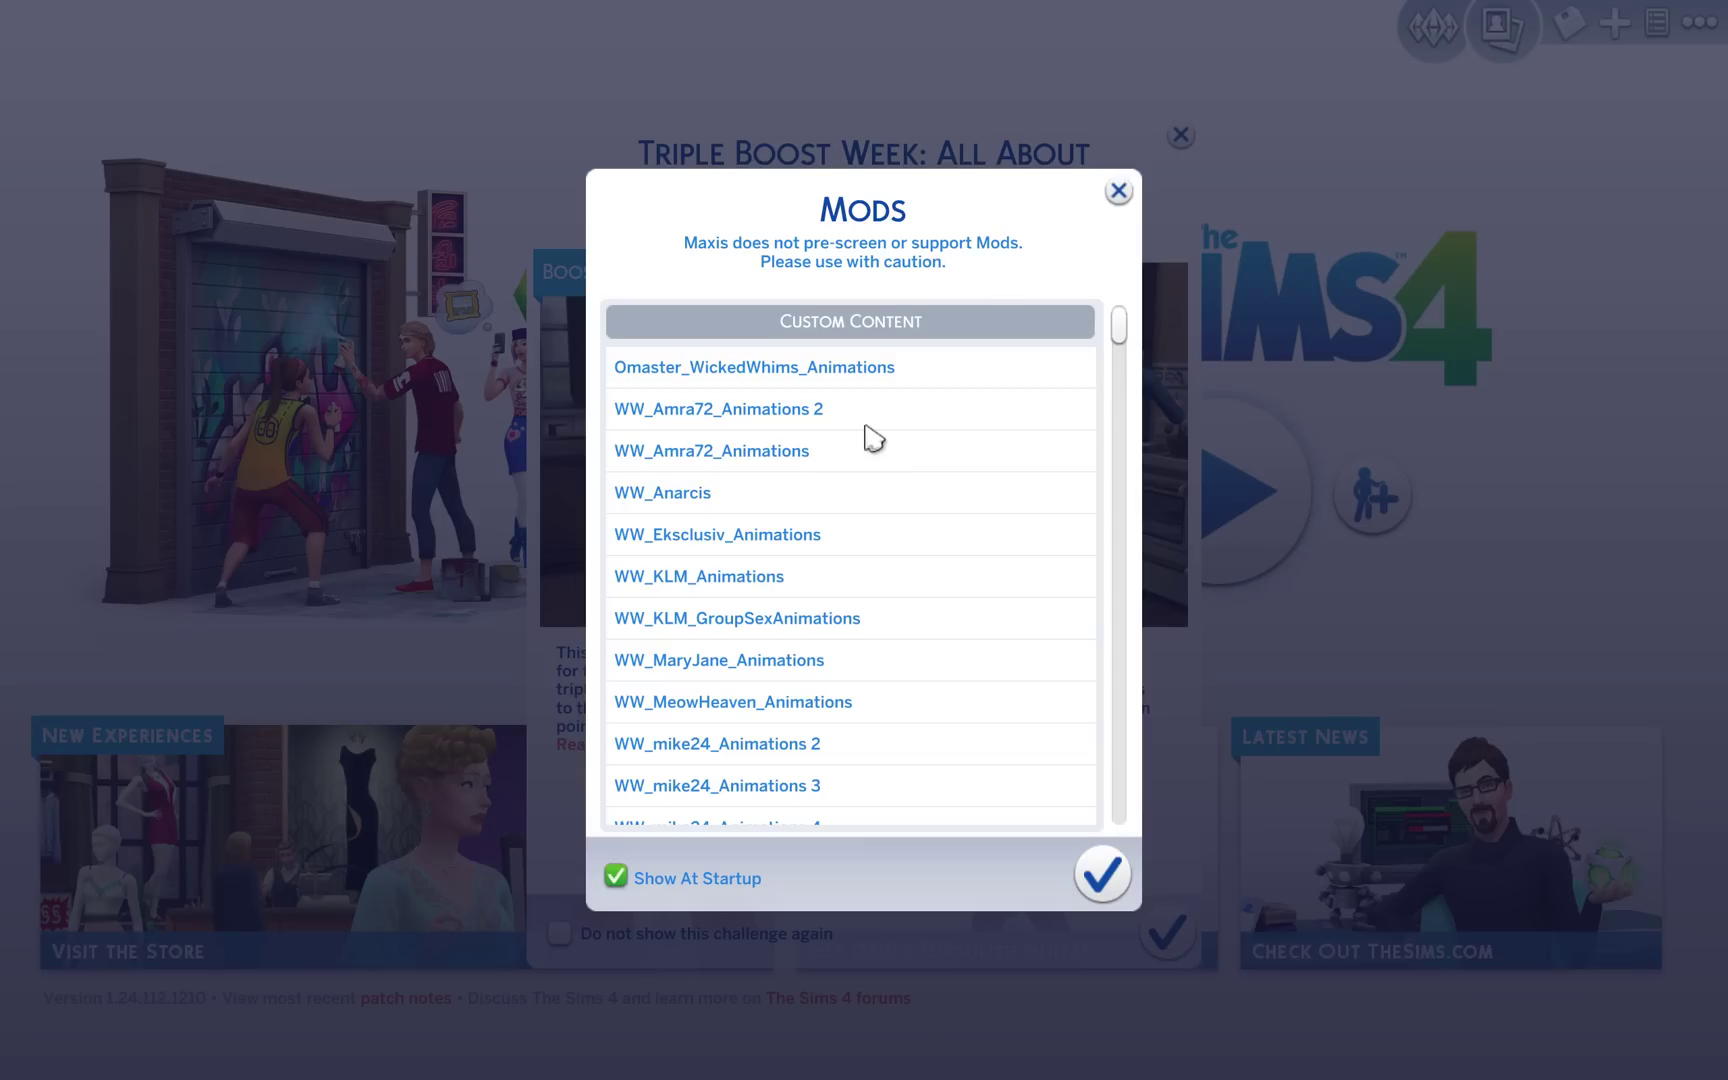
# Apply Game Options > Other with custom content and script mods enabled, then return to the main menu
pyautogui.click(1118, 191)
pyautogui.click(1180, 135)
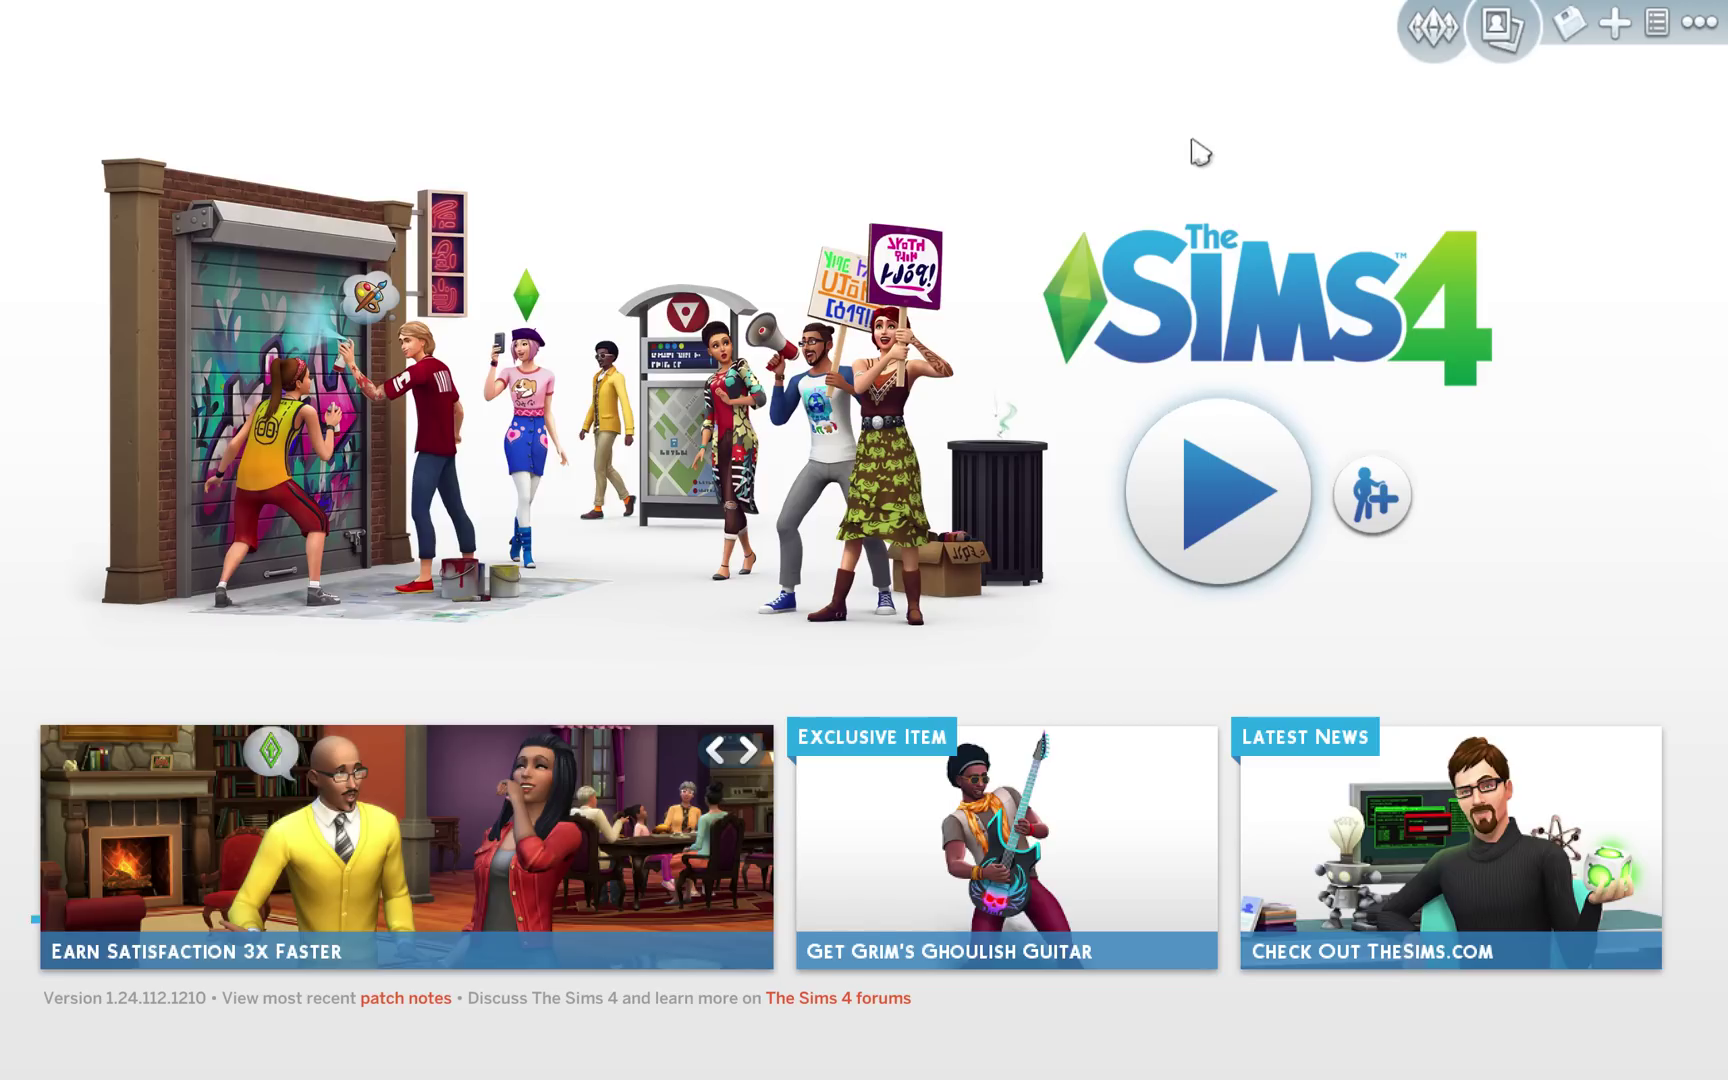
pyautogui.click(1699, 22)
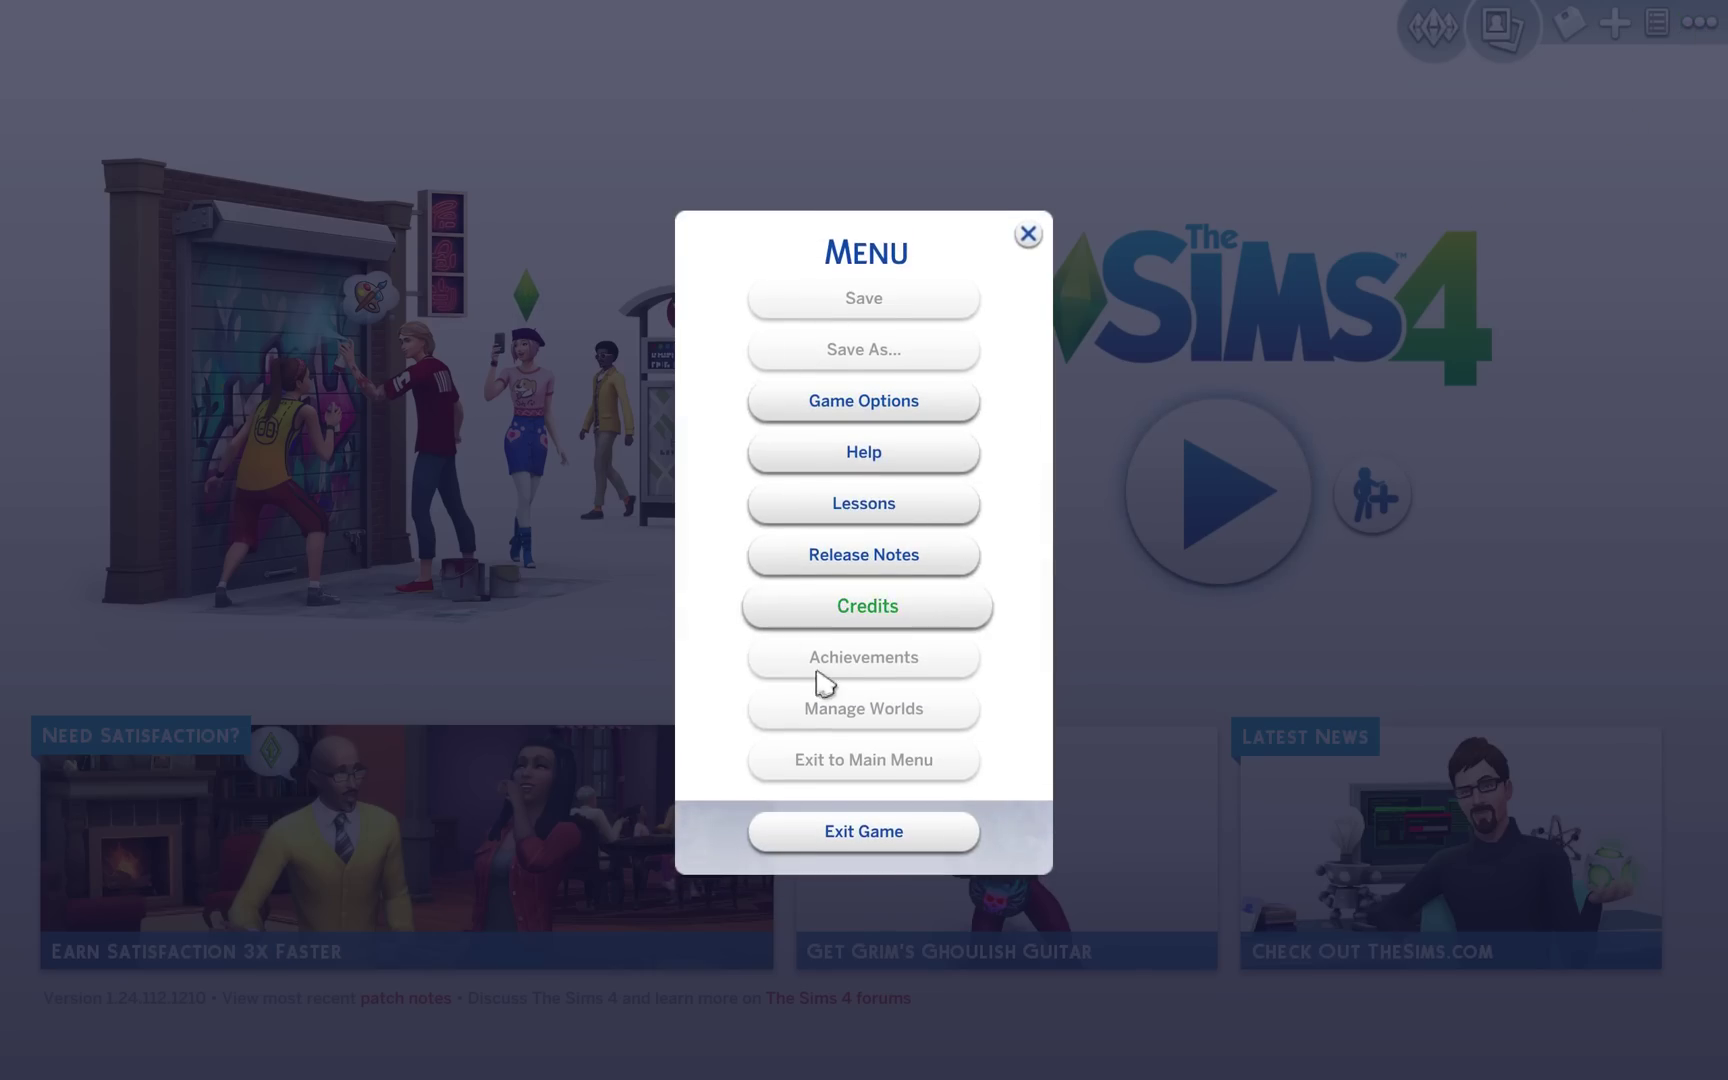
pyautogui.click(884, 410)
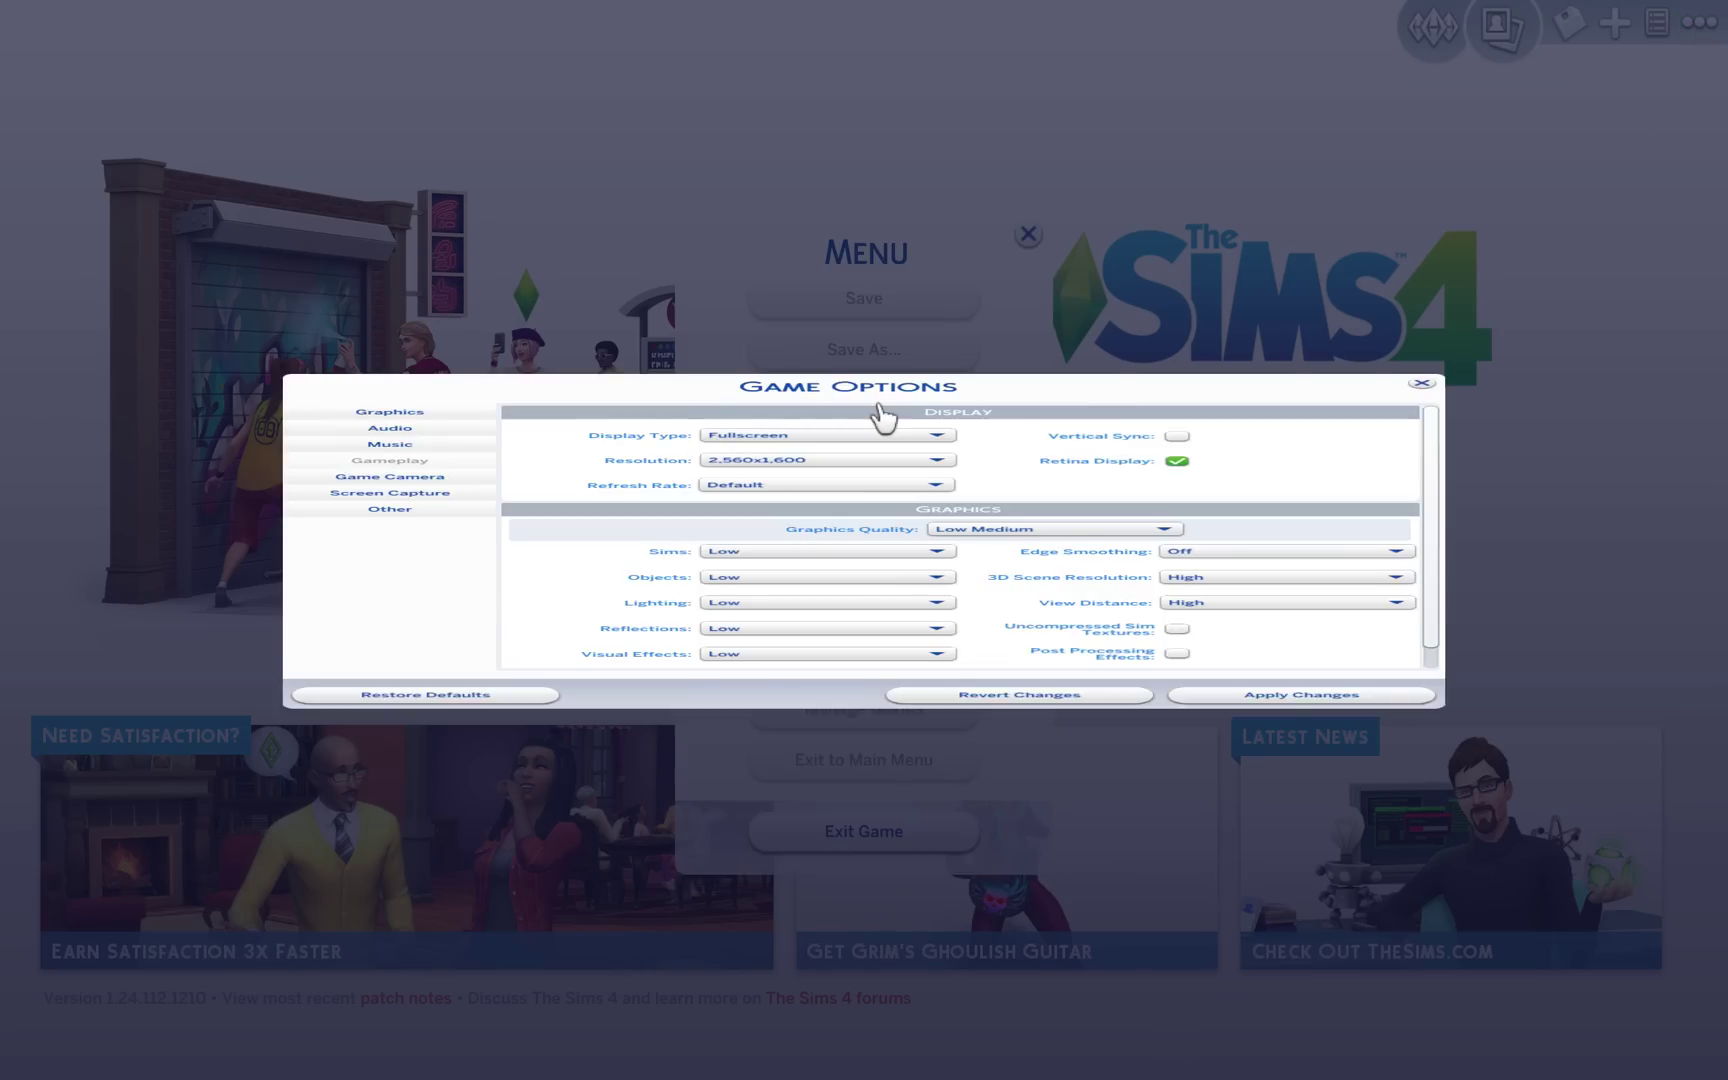
pyautogui.click(410, 470)
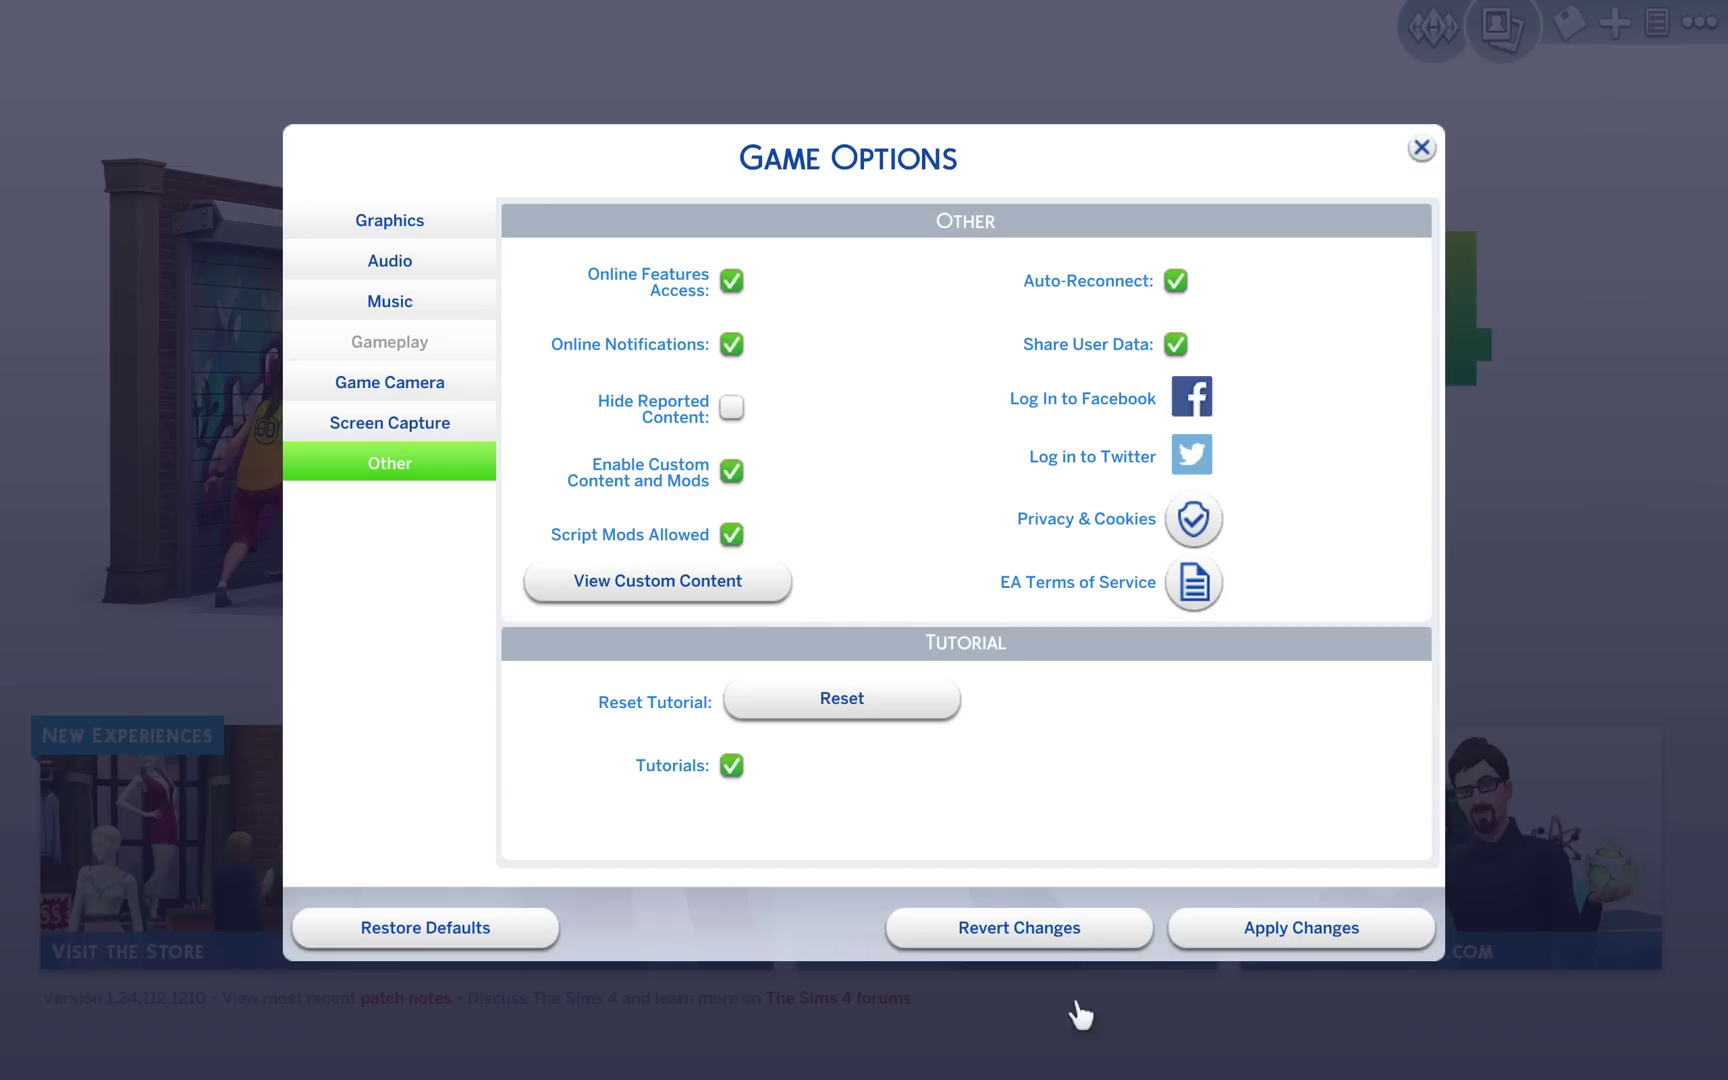
pyautogui.click(1283, 943)
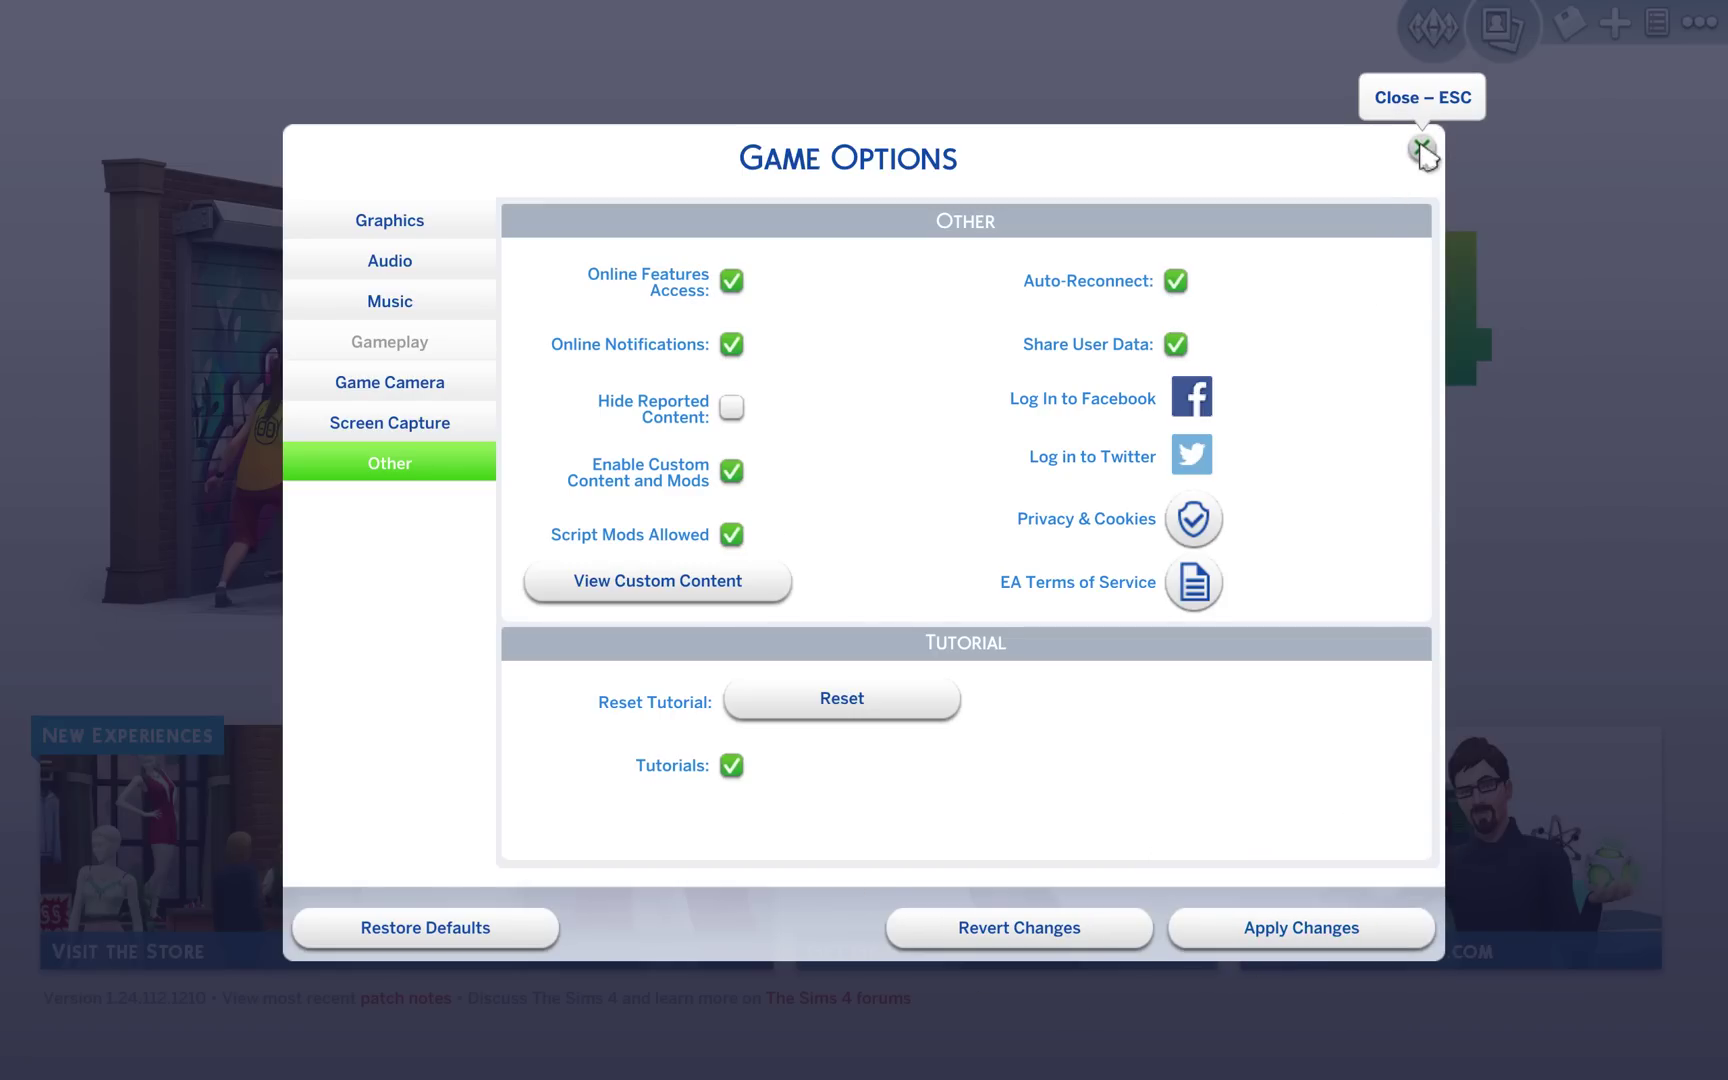
pyautogui.click(1421, 151)
pyautogui.click(1027, 236)
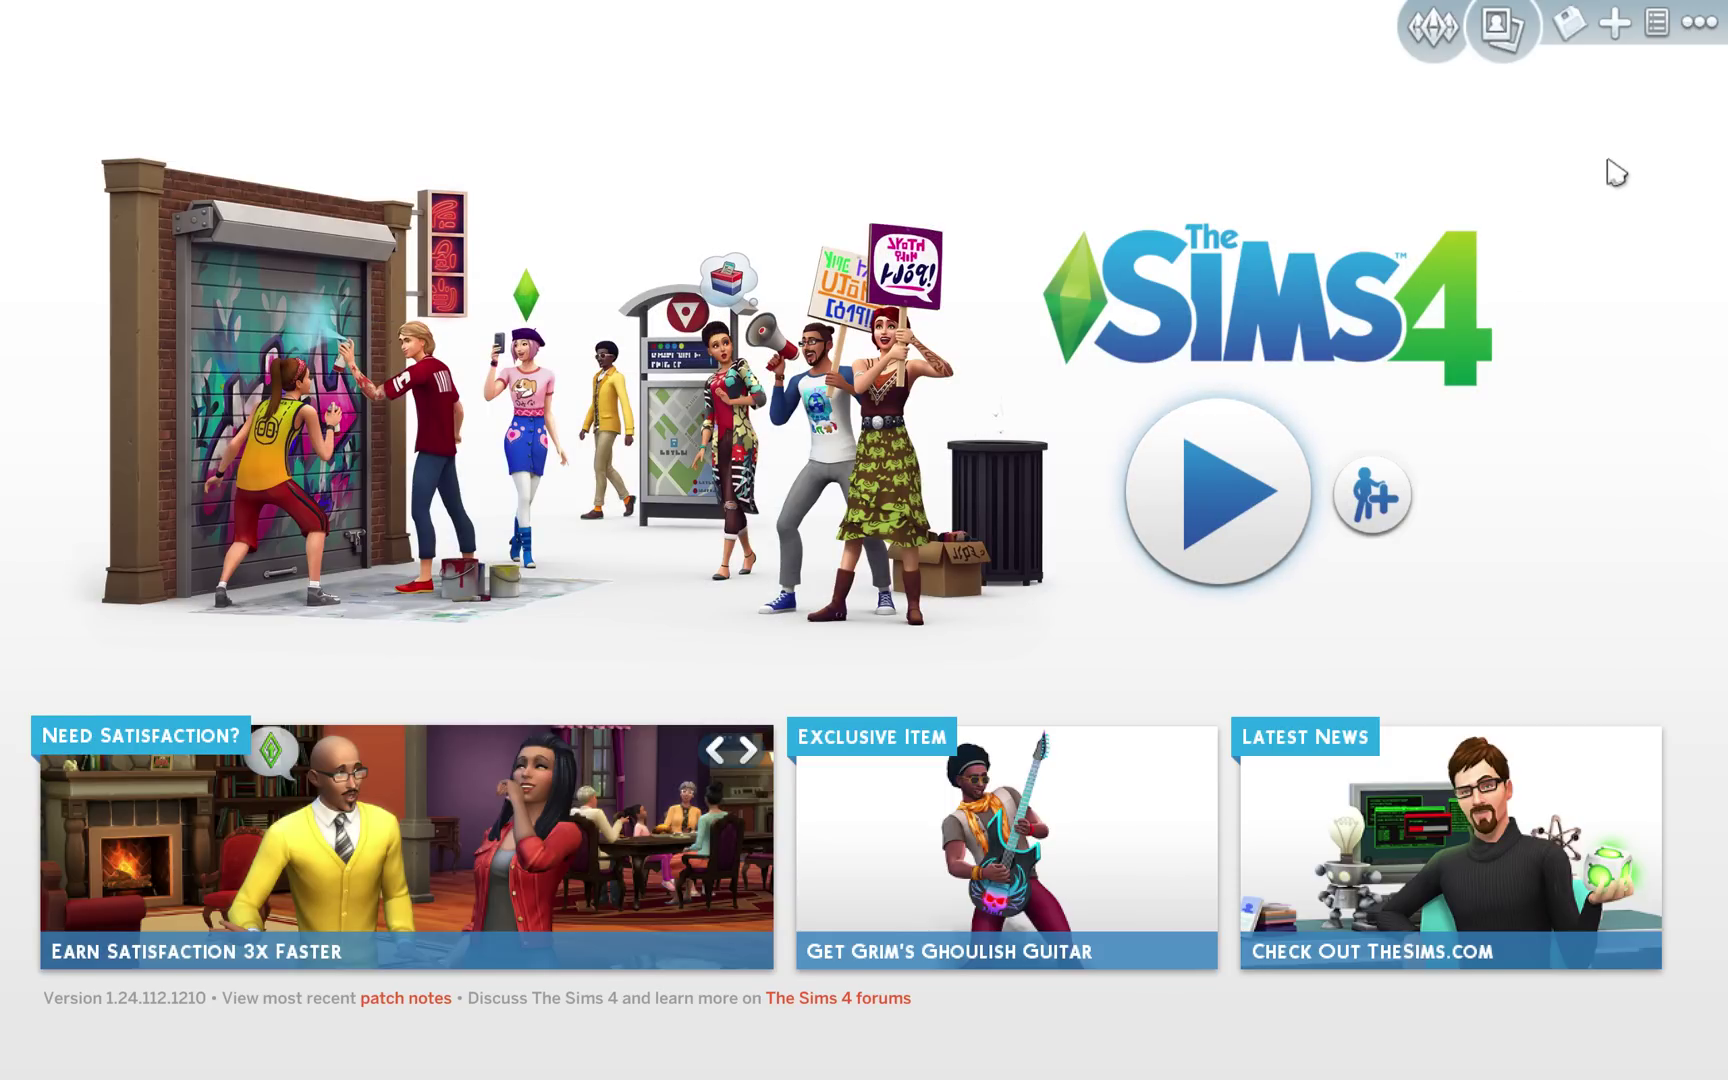
# Bring The Sims 4 Finder window forward and open its Mods folder
pyautogui.hotkey('ctrl', 'Up')
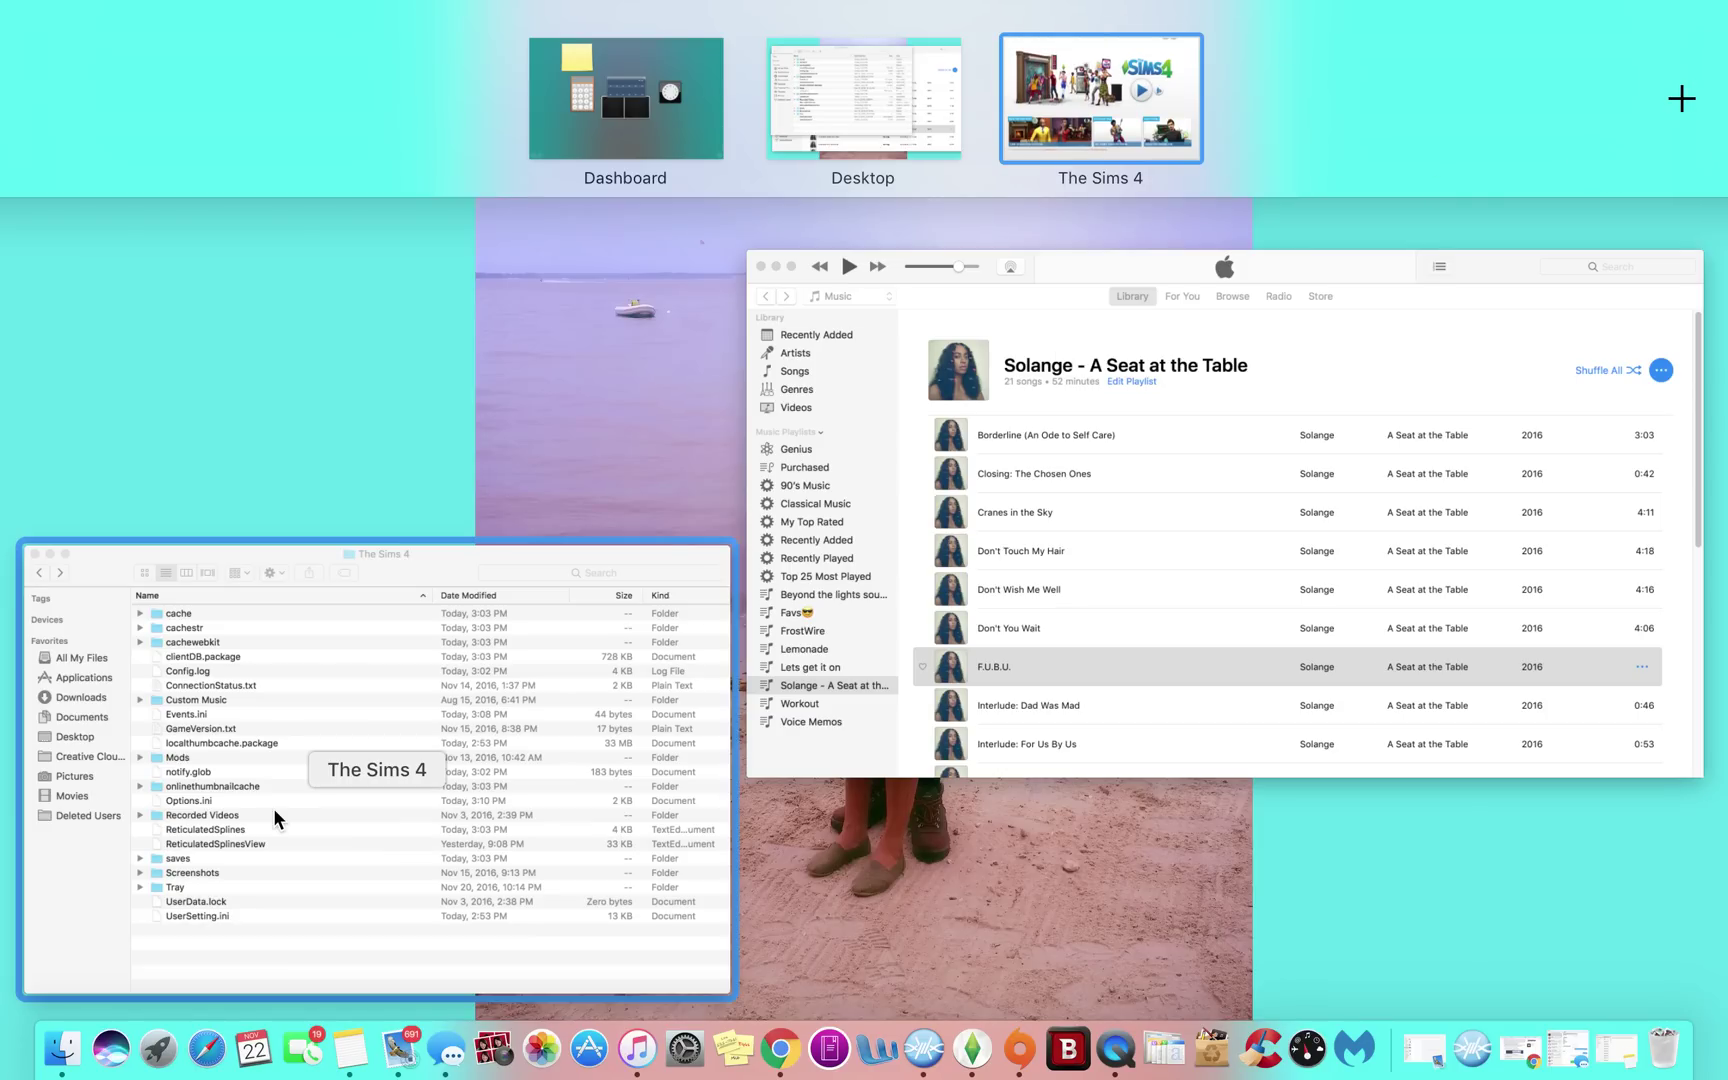
pyautogui.click(274, 812)
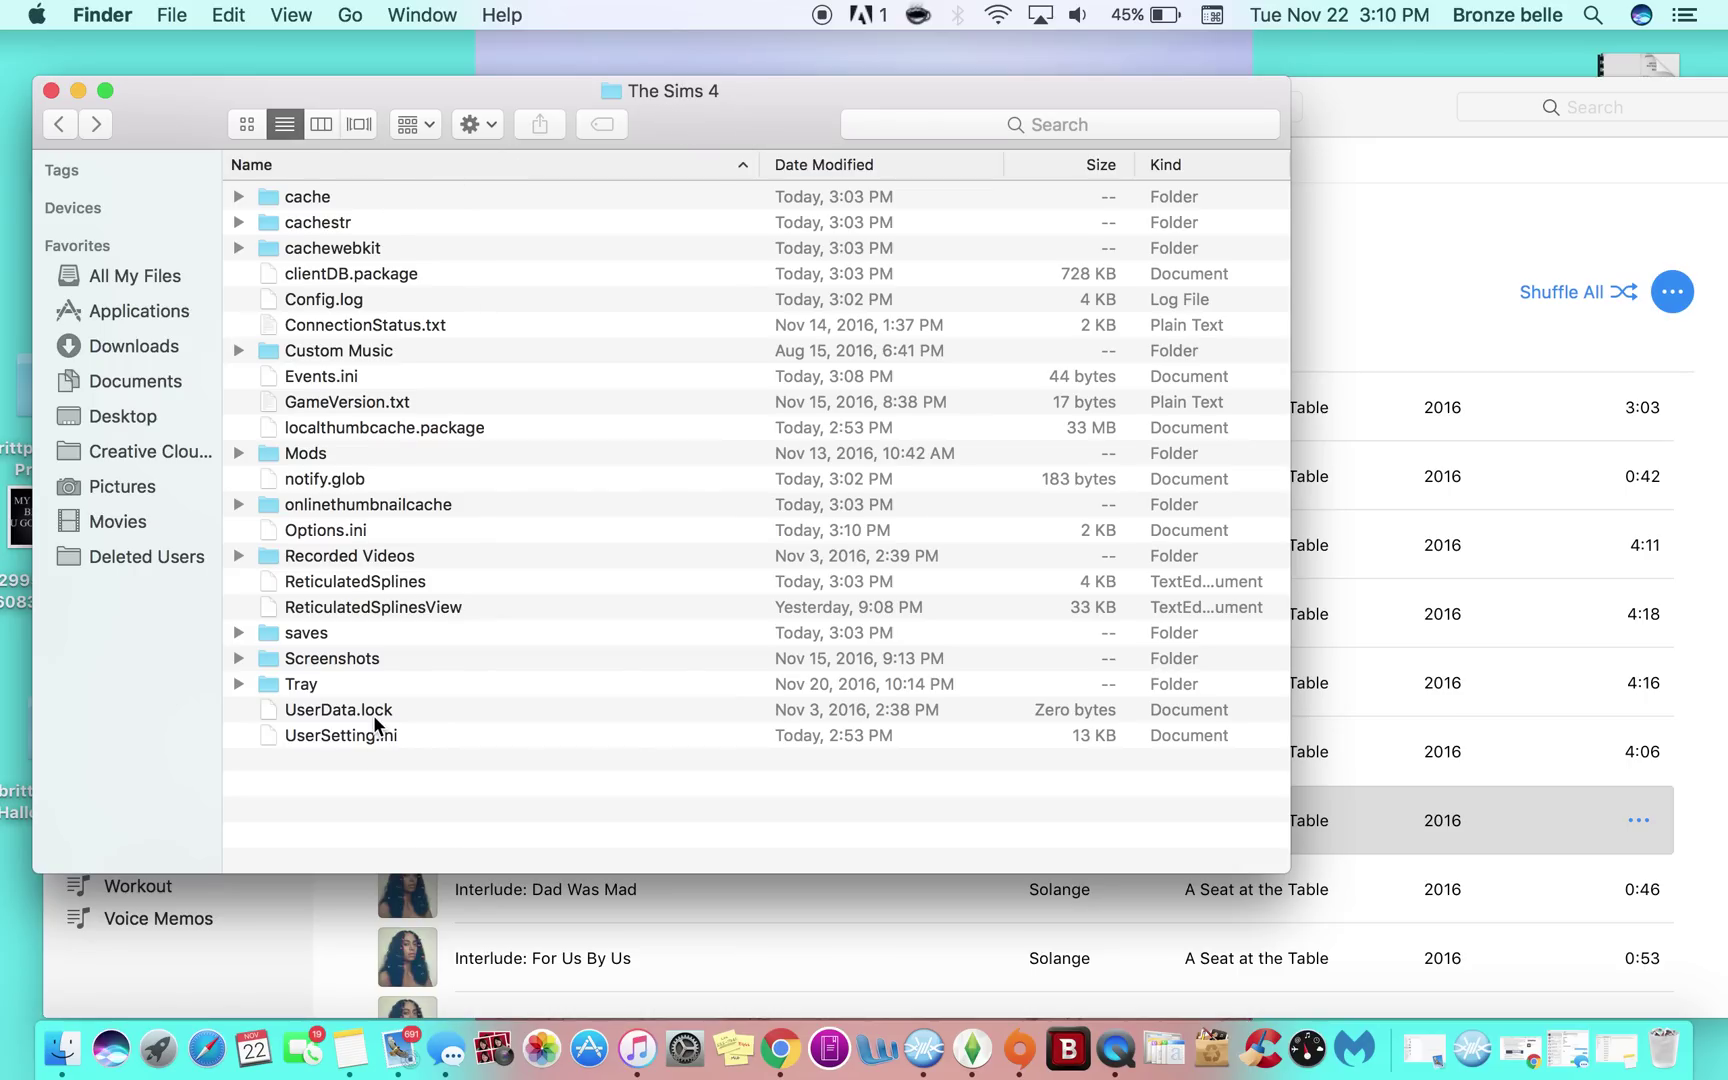
pyautogui.doubleClick(396, 446)
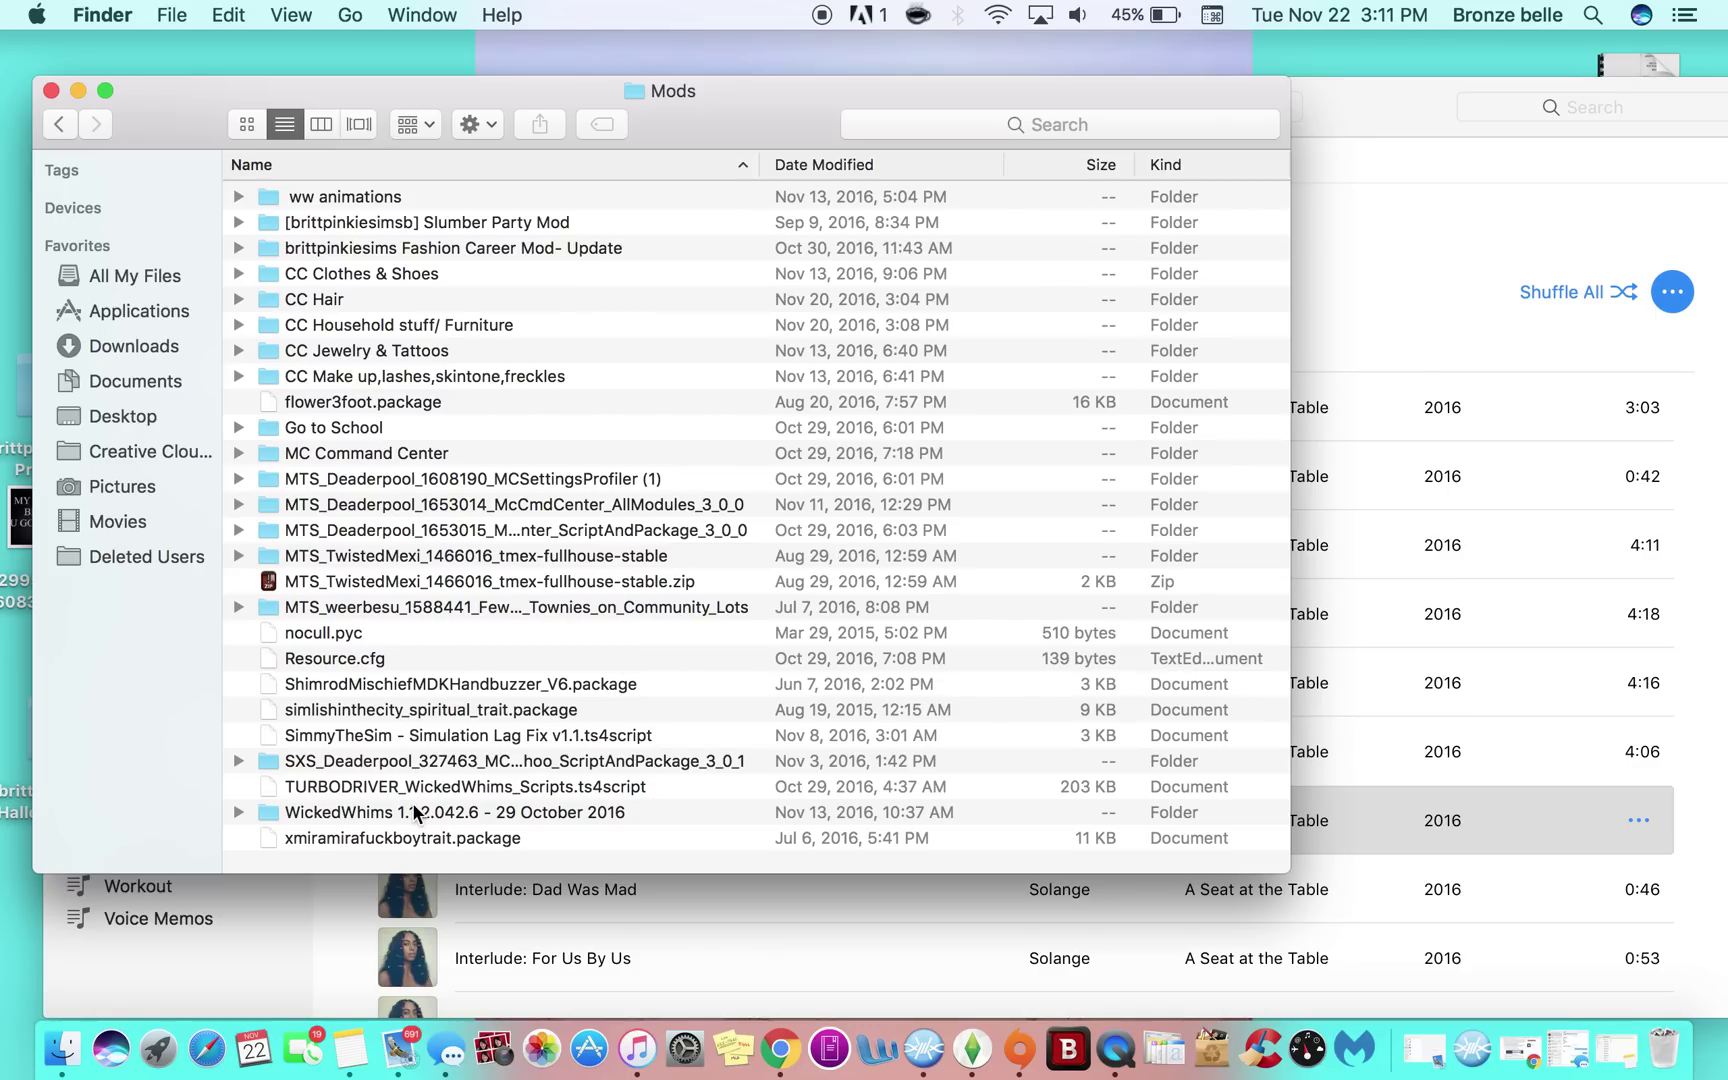
pyautogui.click(364, 814)
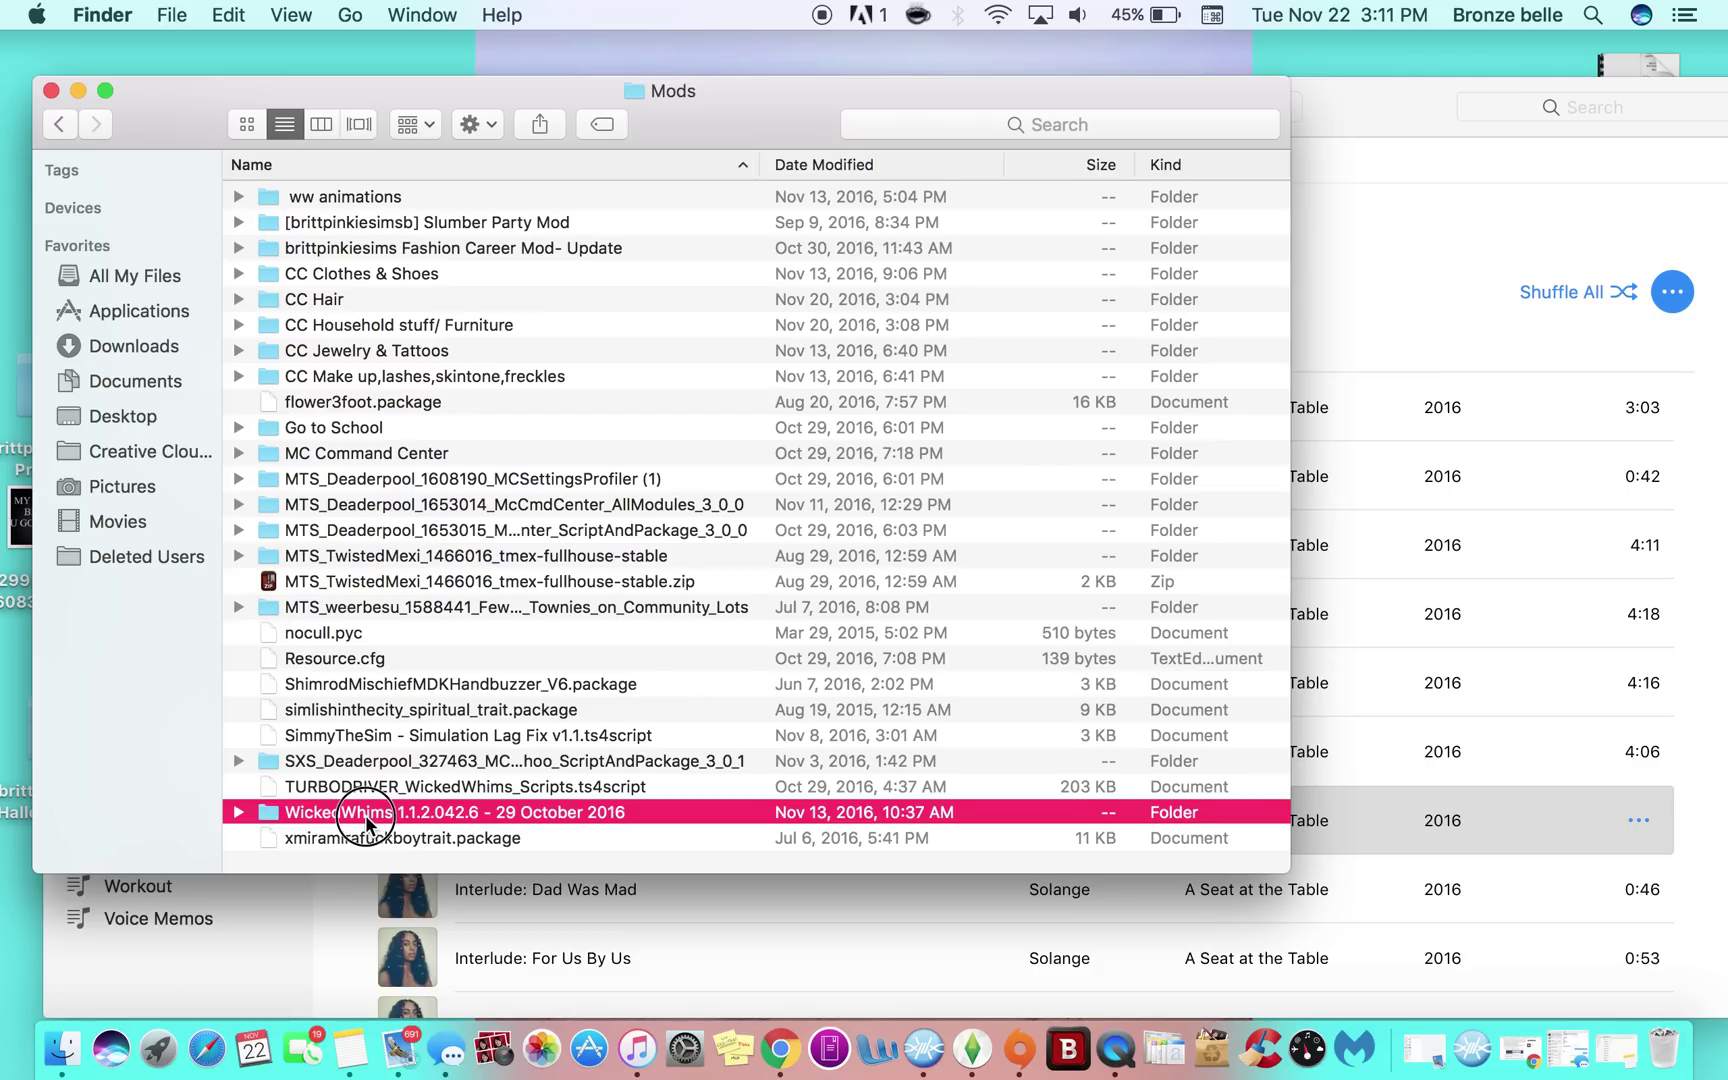
pyautogui.doubleClick(364, 815)
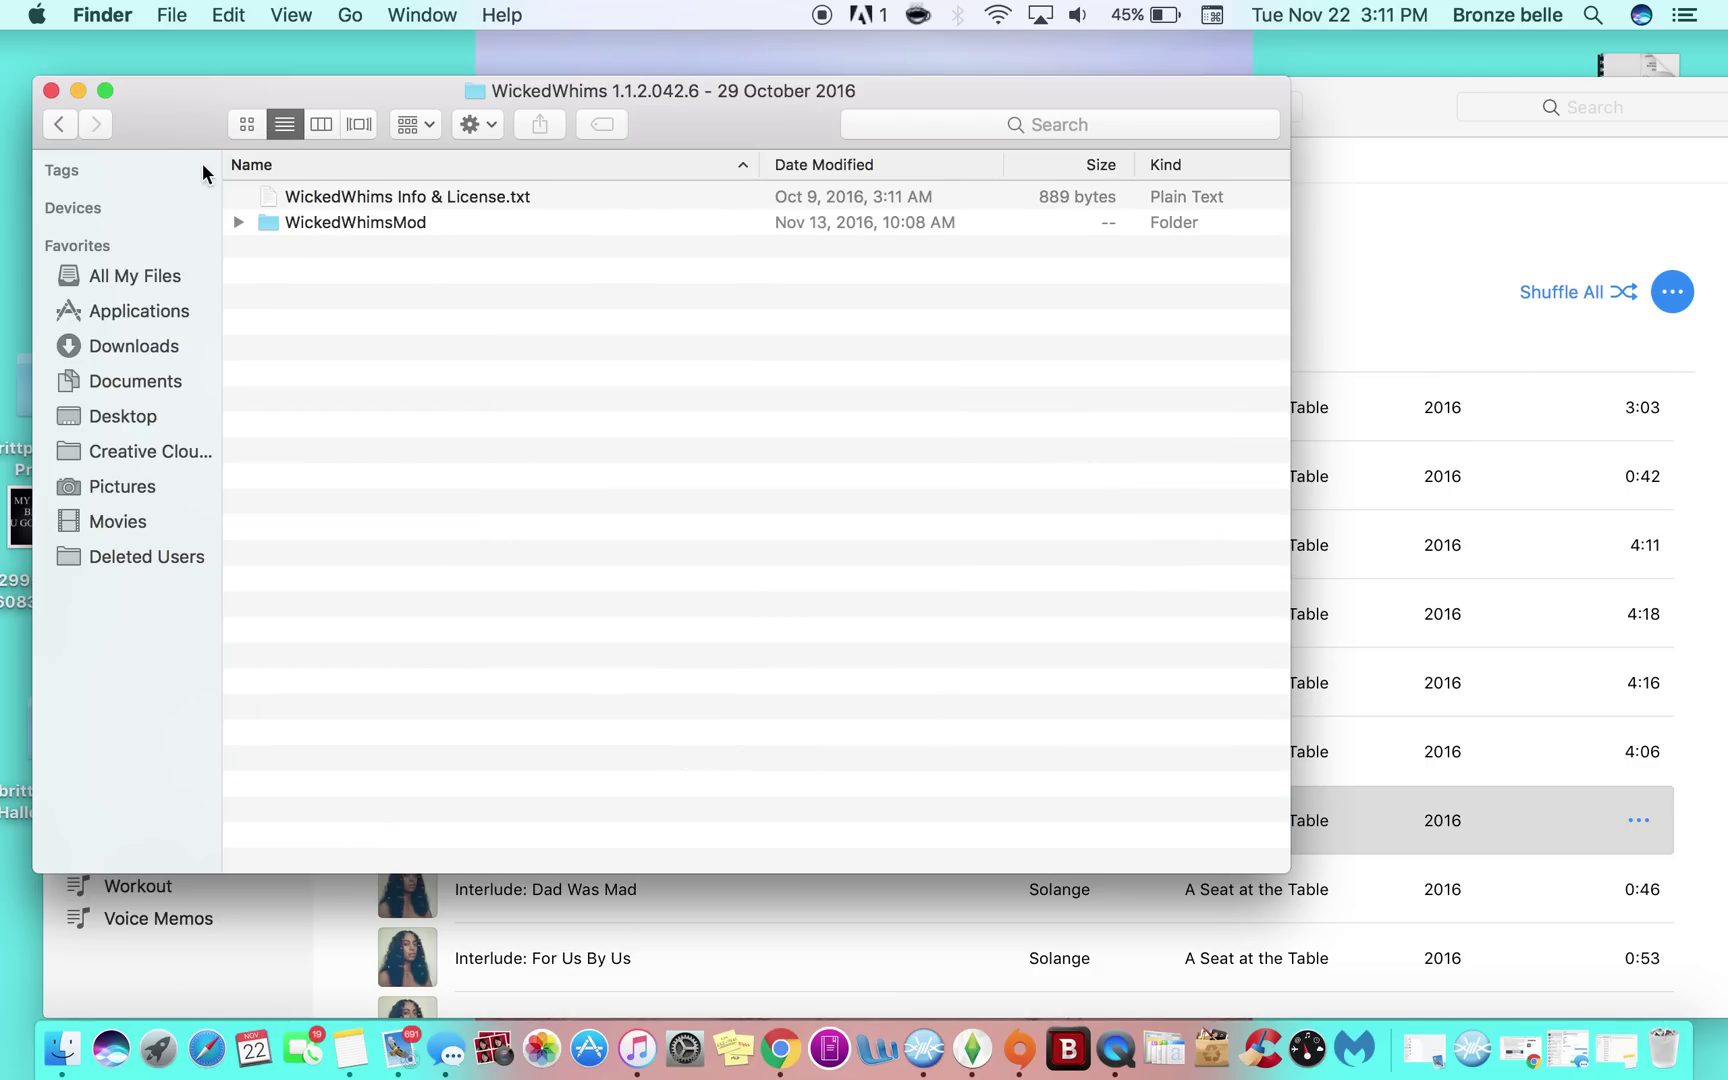
pyautogui.doubleClick(364, 220)
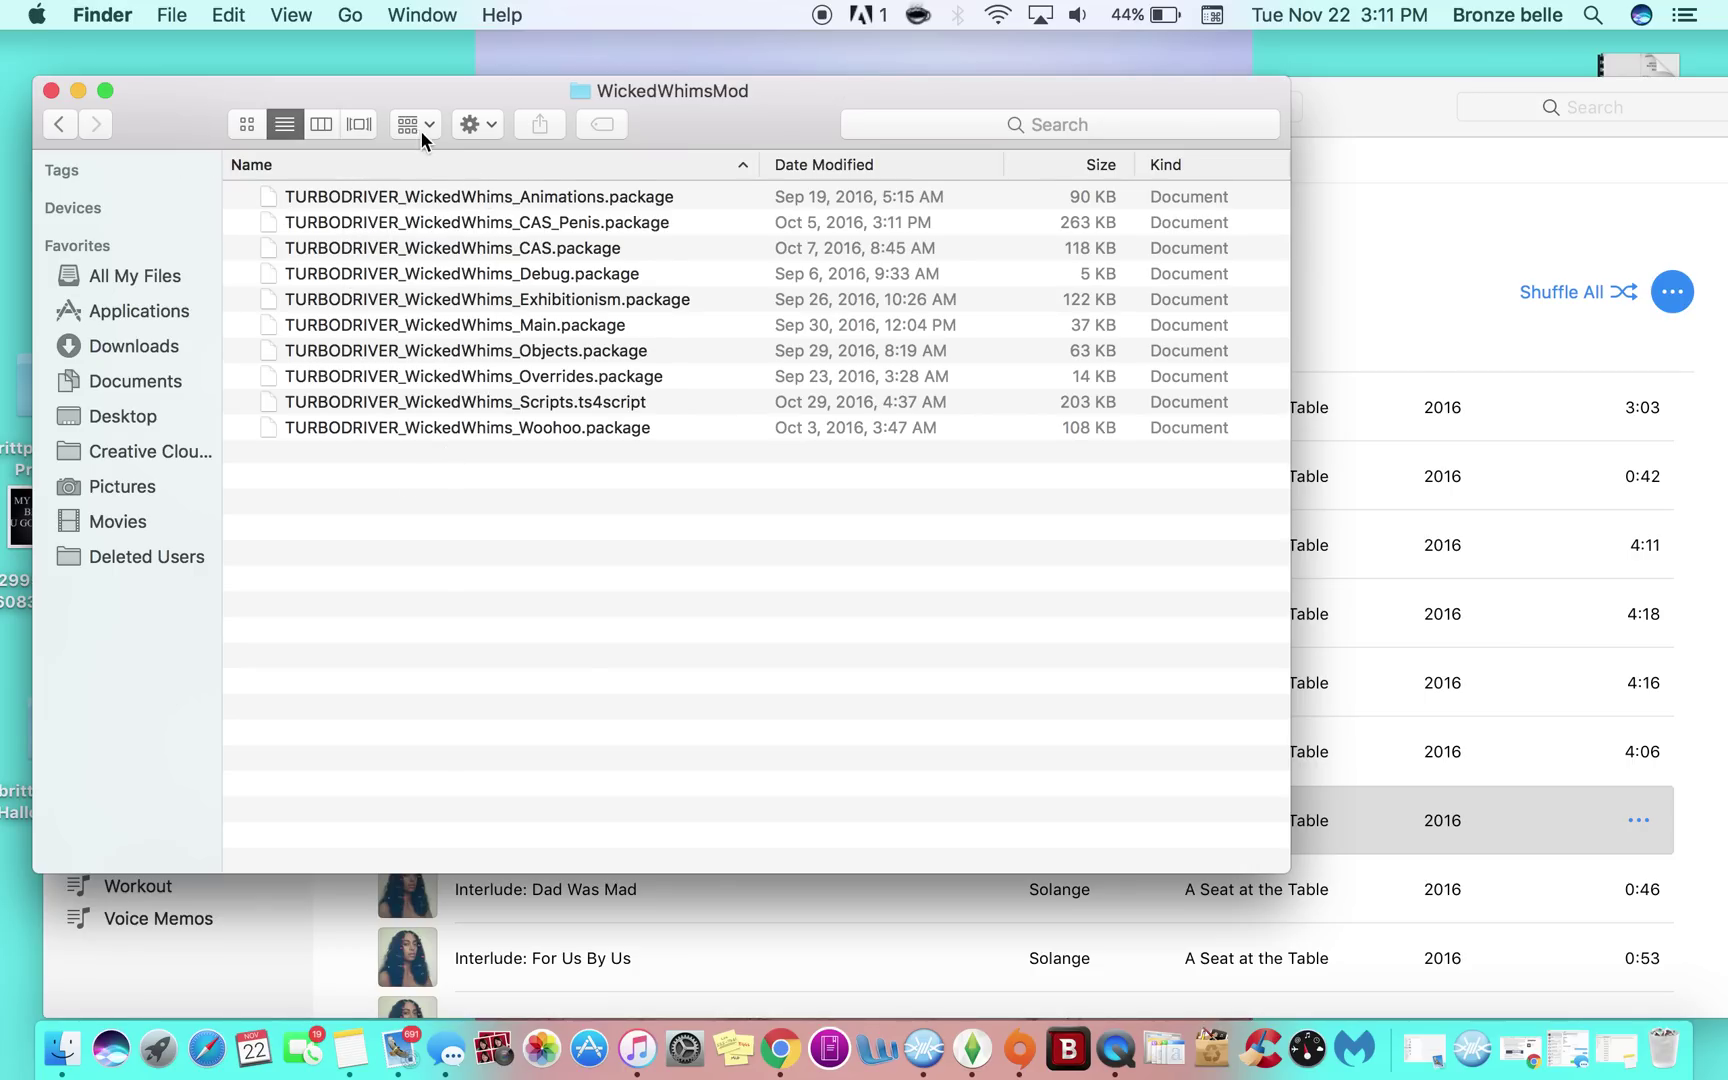
pyautogui.click(392, 400)
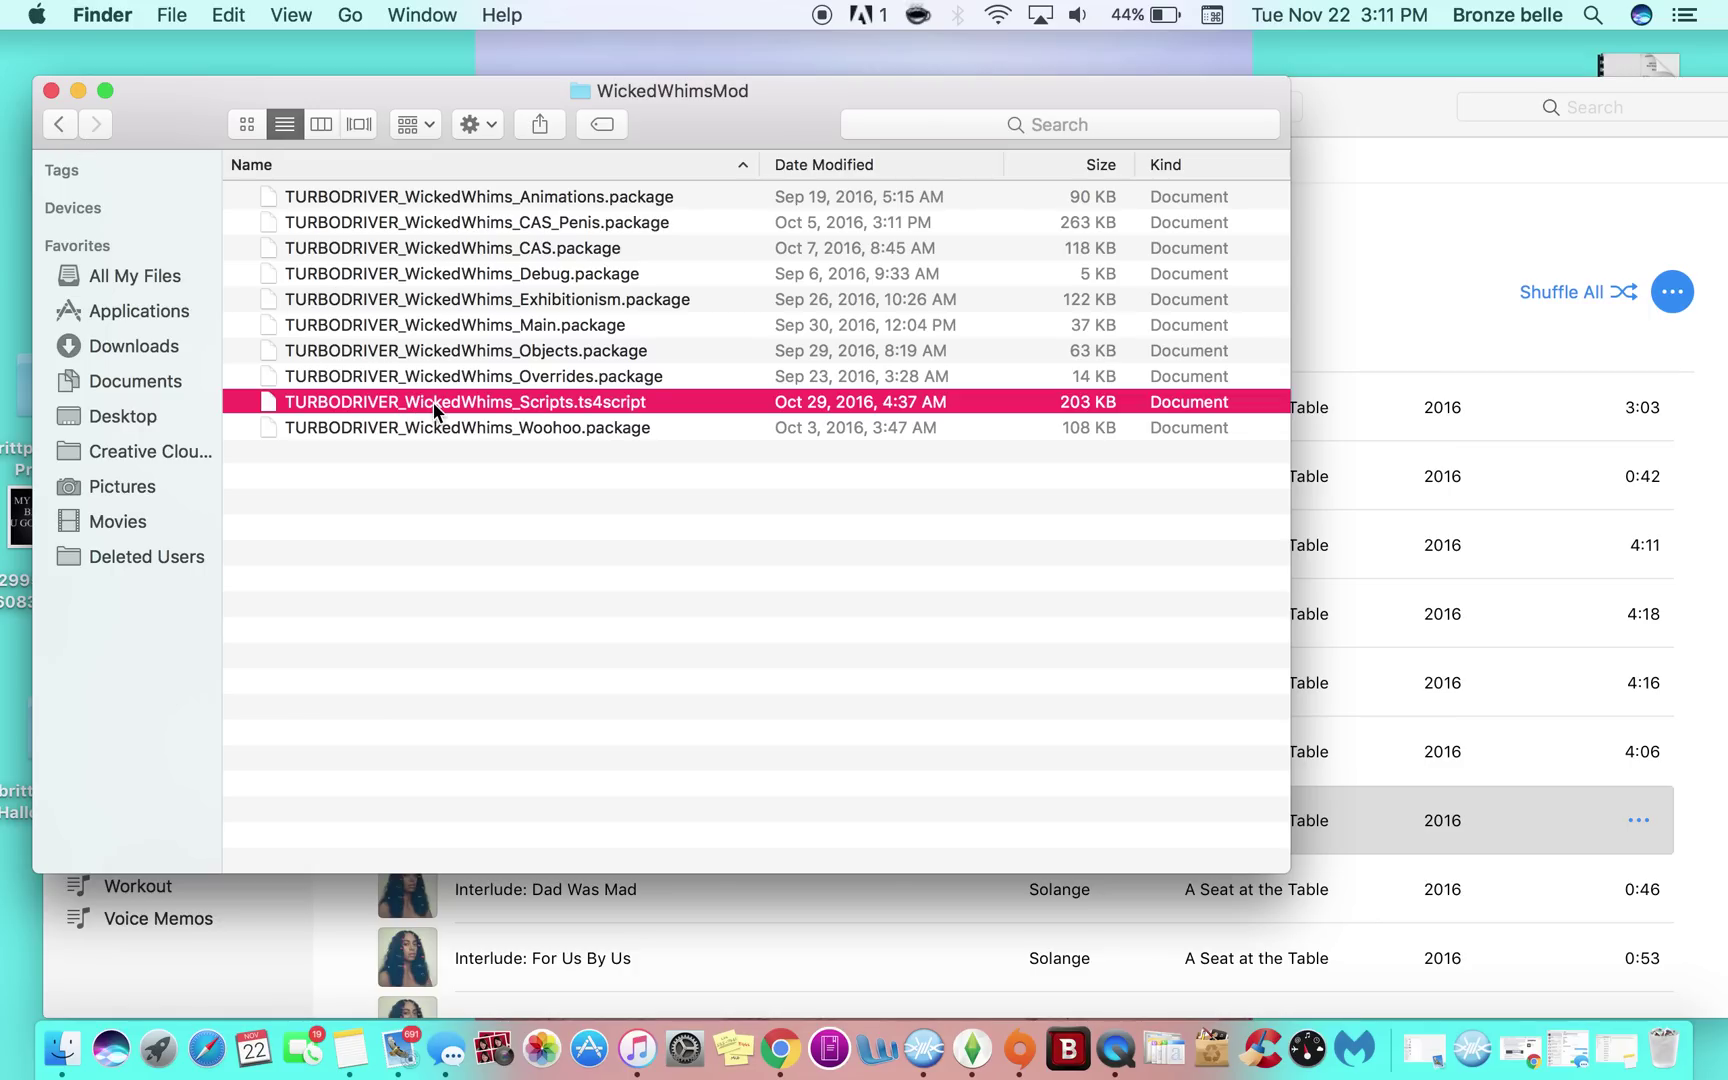
pyautogui.rightClick(379, 401)
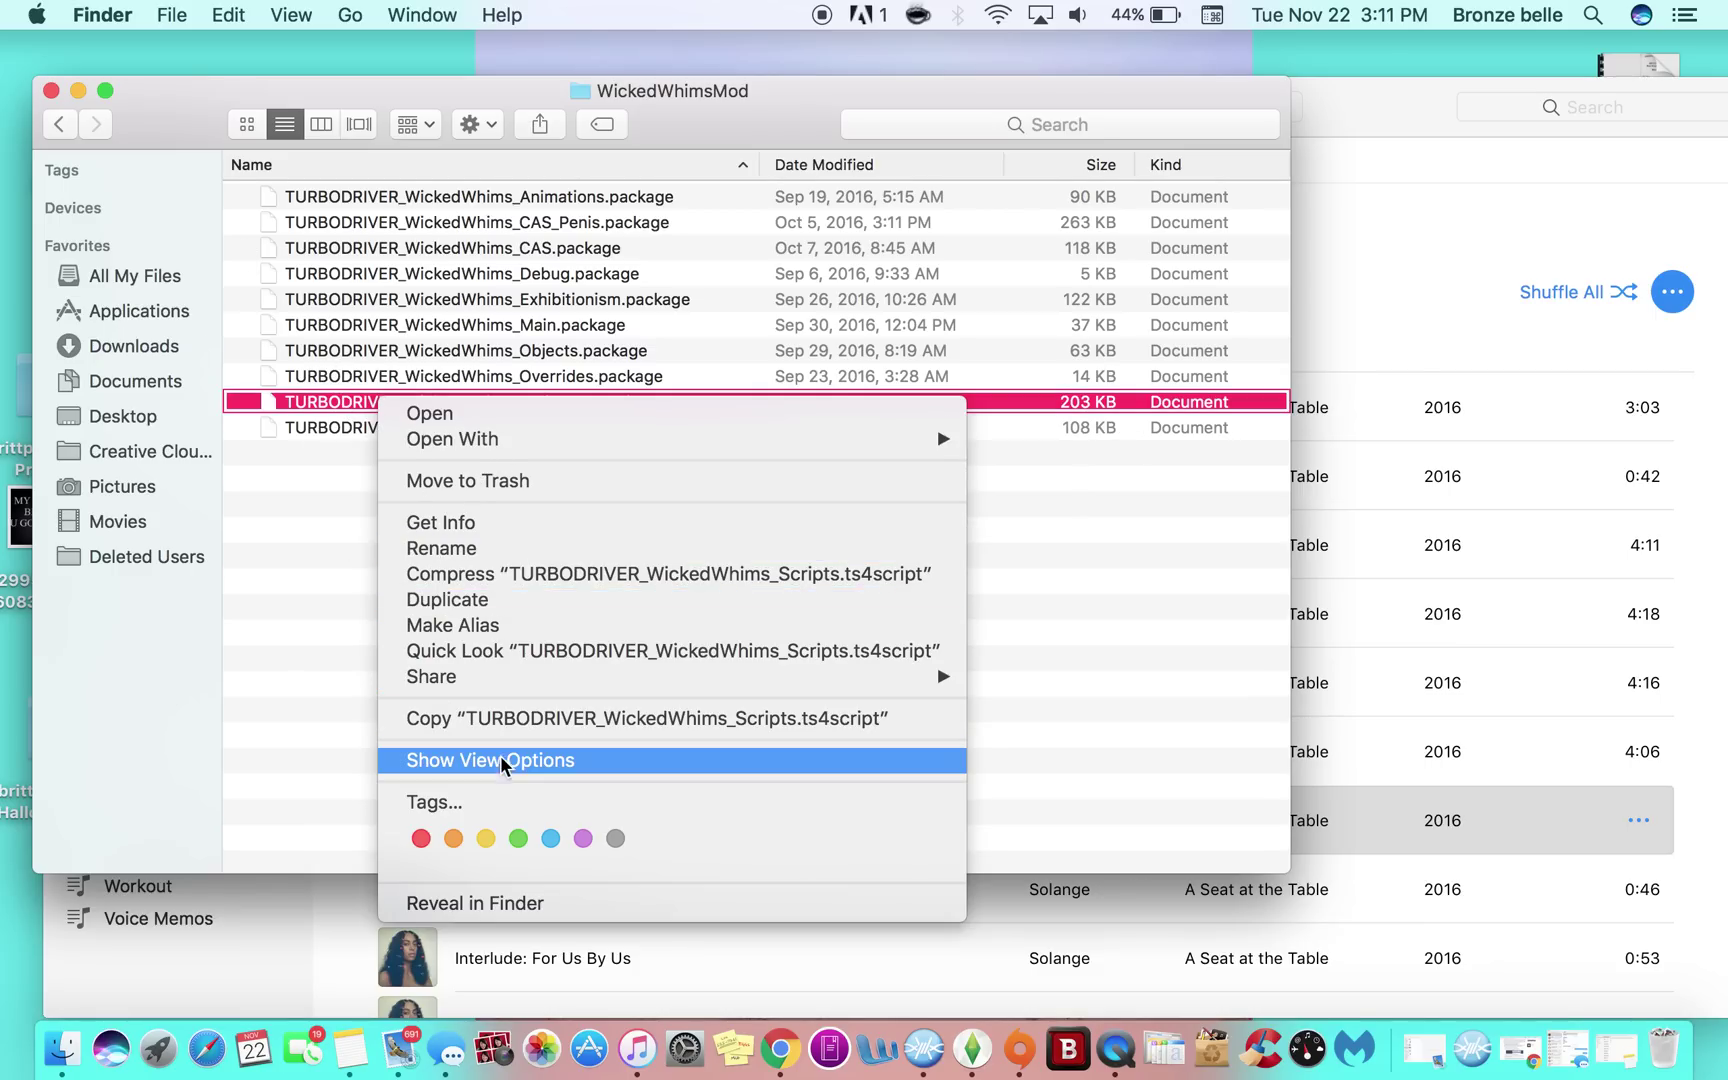
pyautogui.click(57, 128)
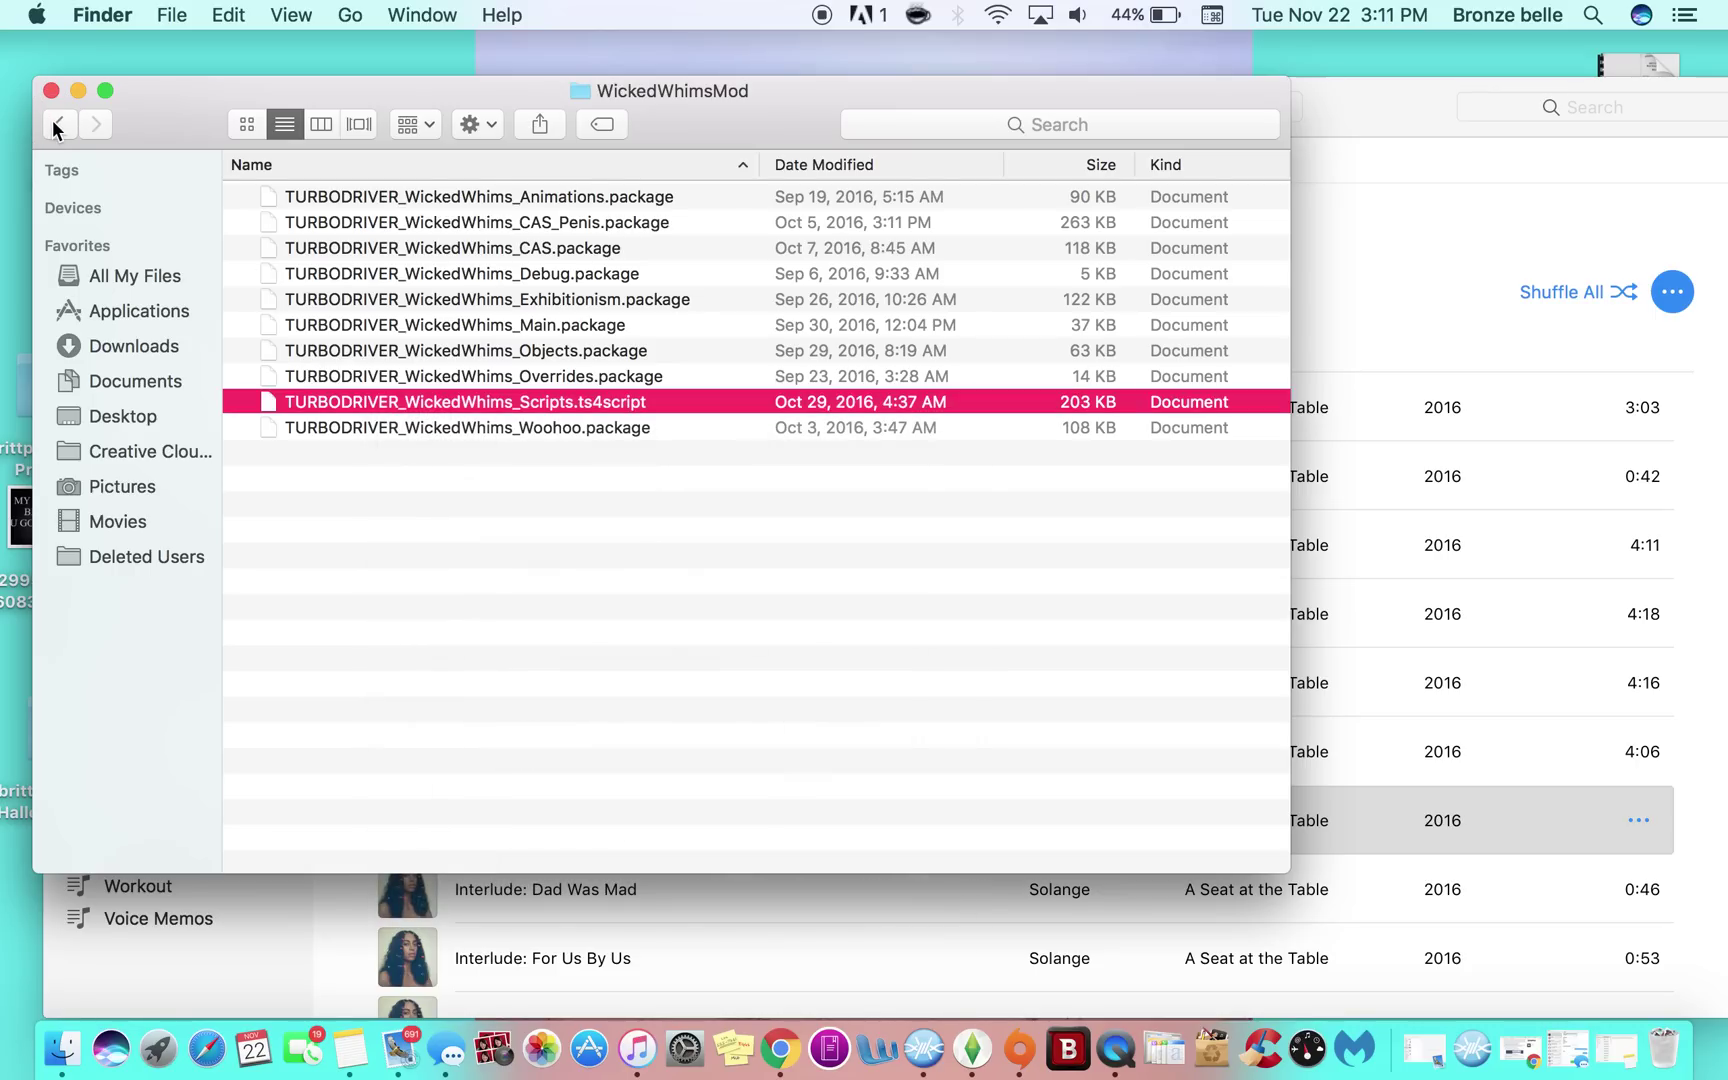
pyautogui.click(57, 127)
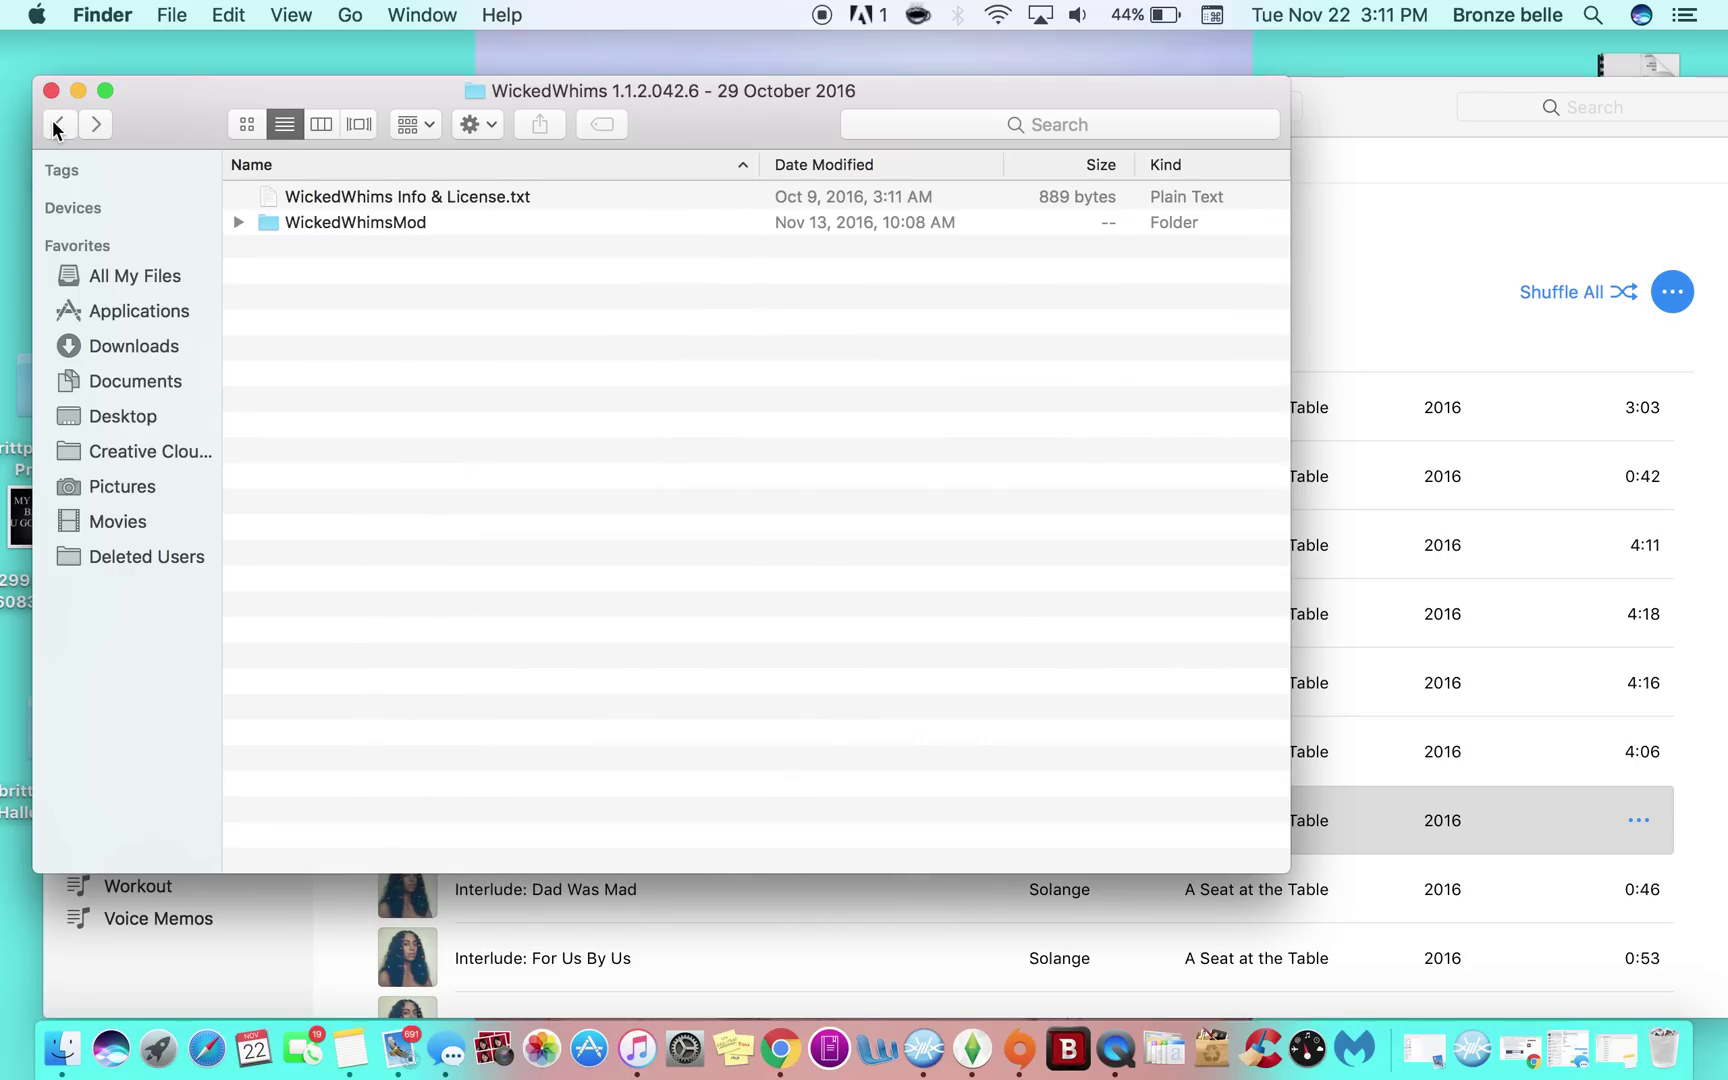
pyautogui.click(59, 127)
pyautogui.click(59, 125)
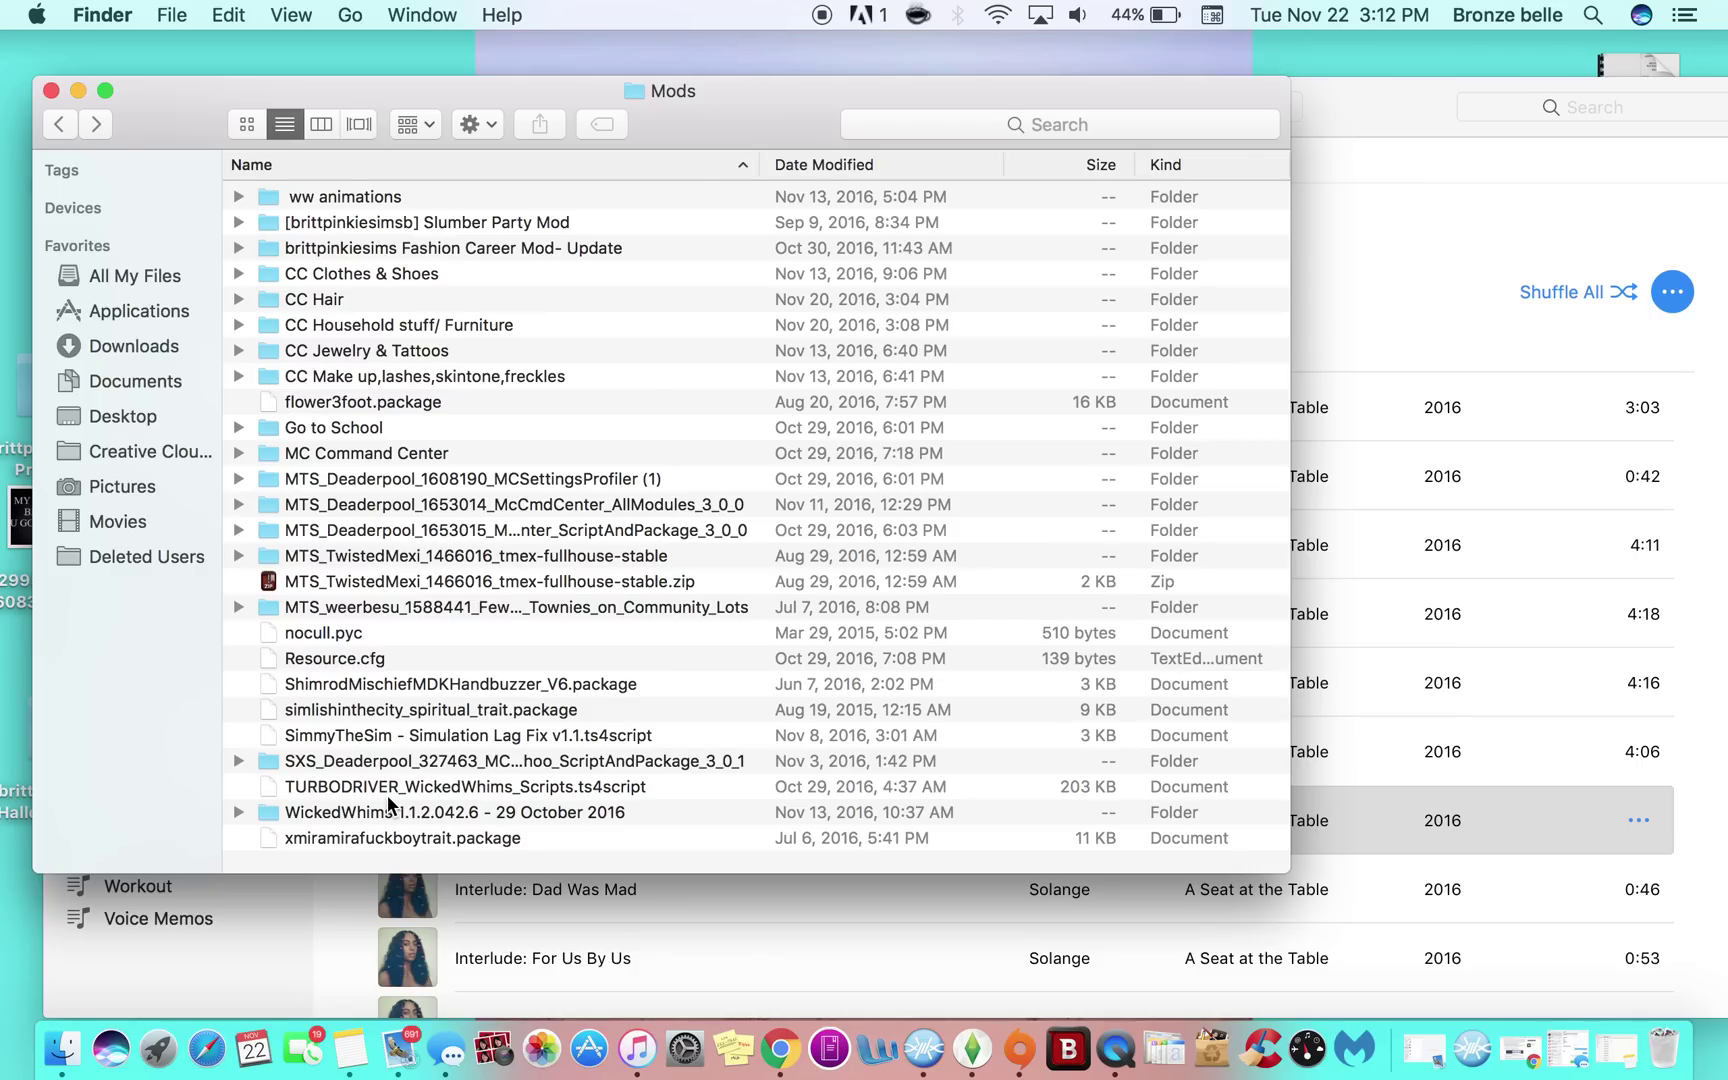
pyautogui.doubleClick(356, 197)
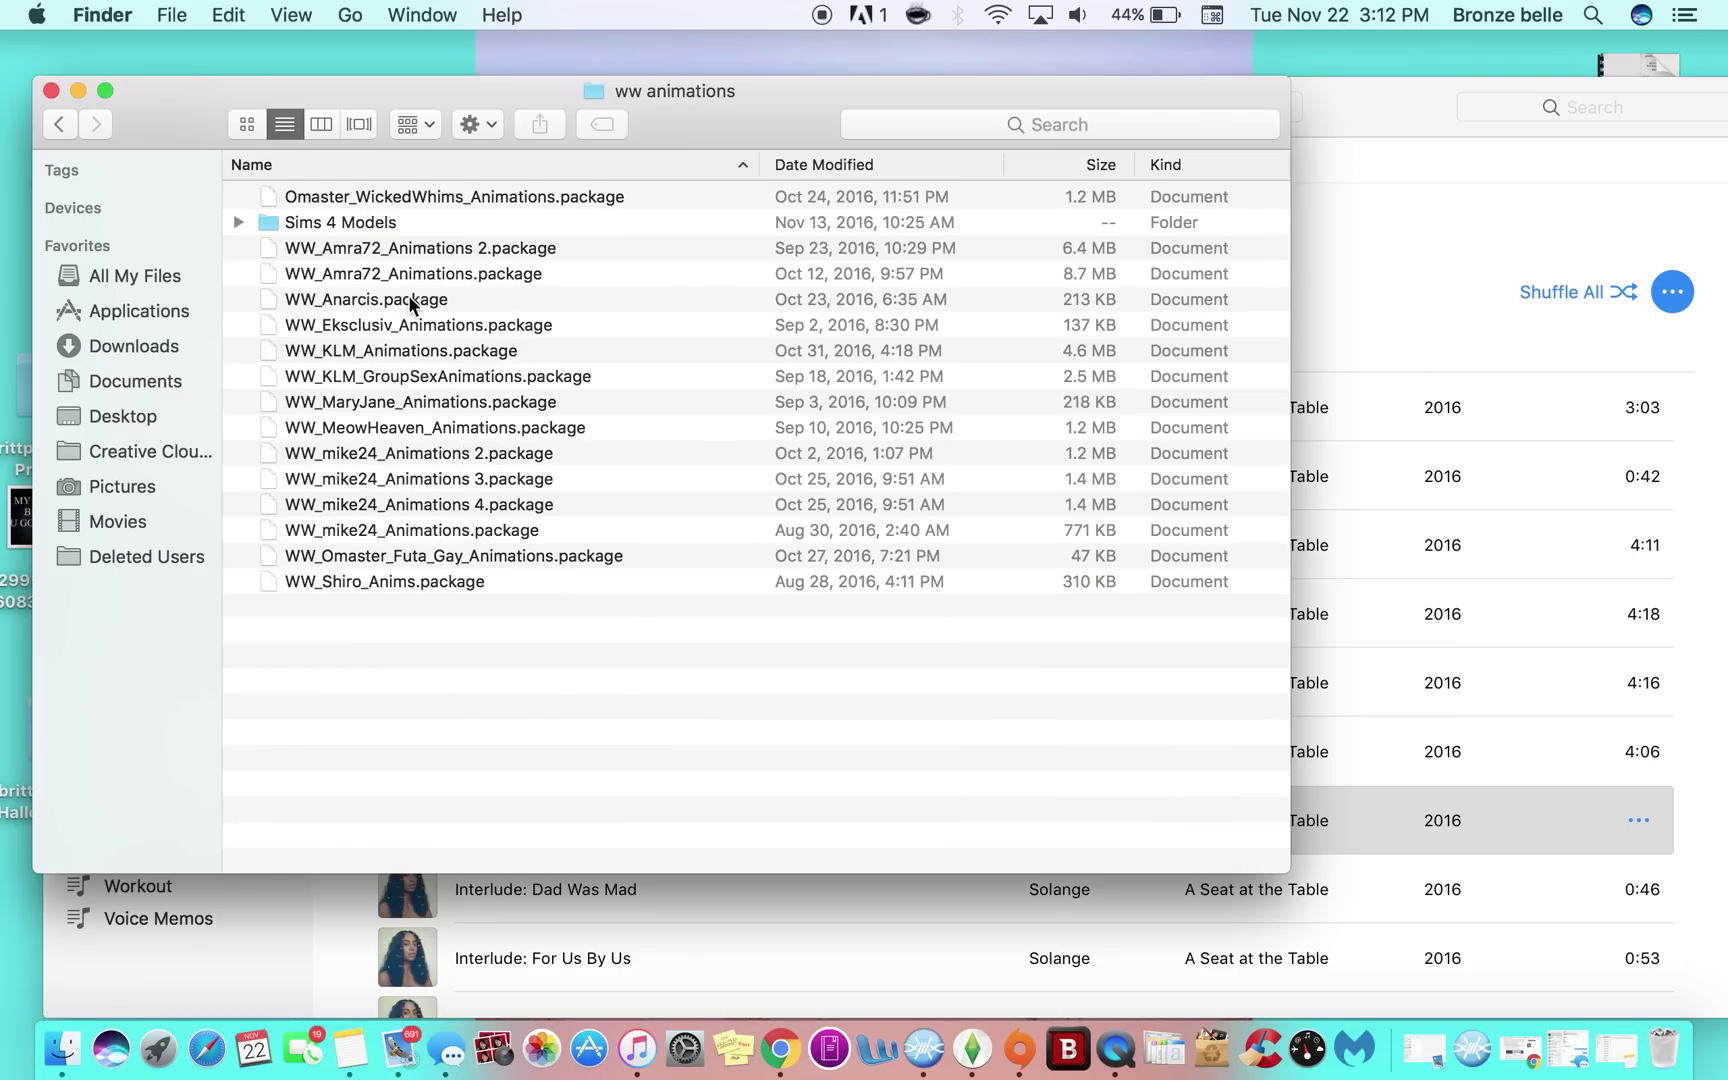
pyautogui.click(59, 125)
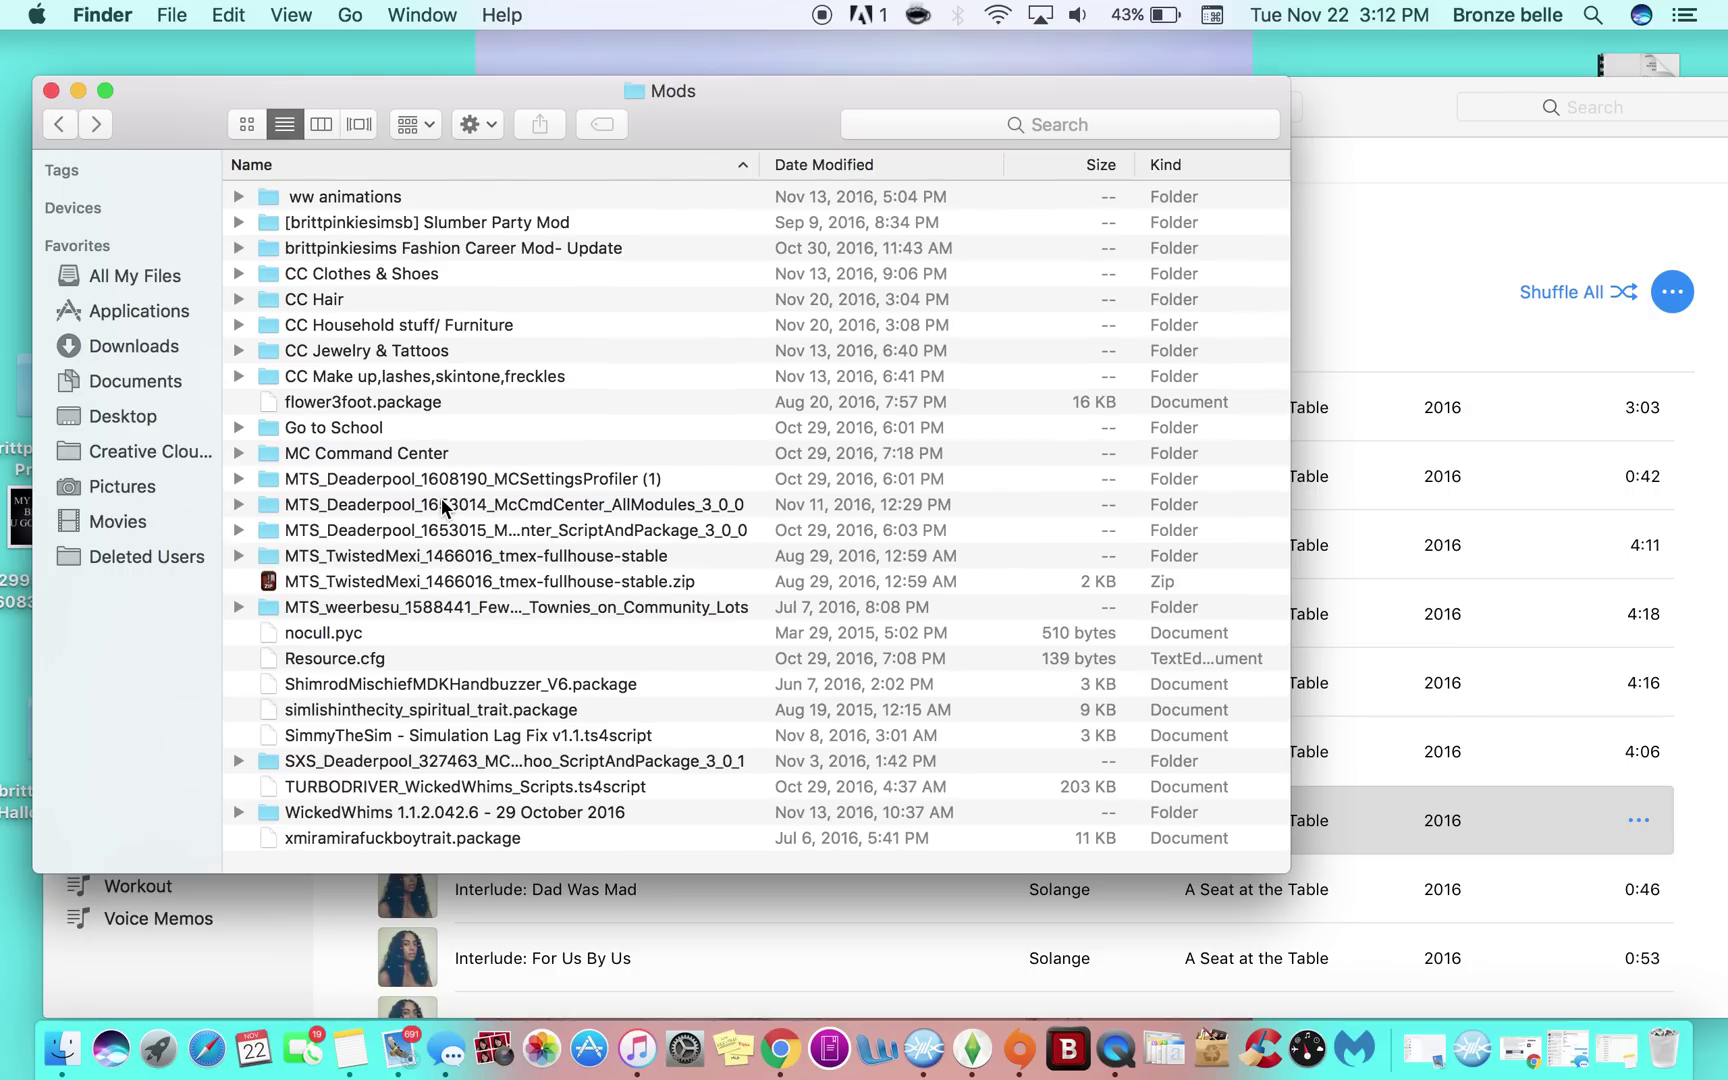